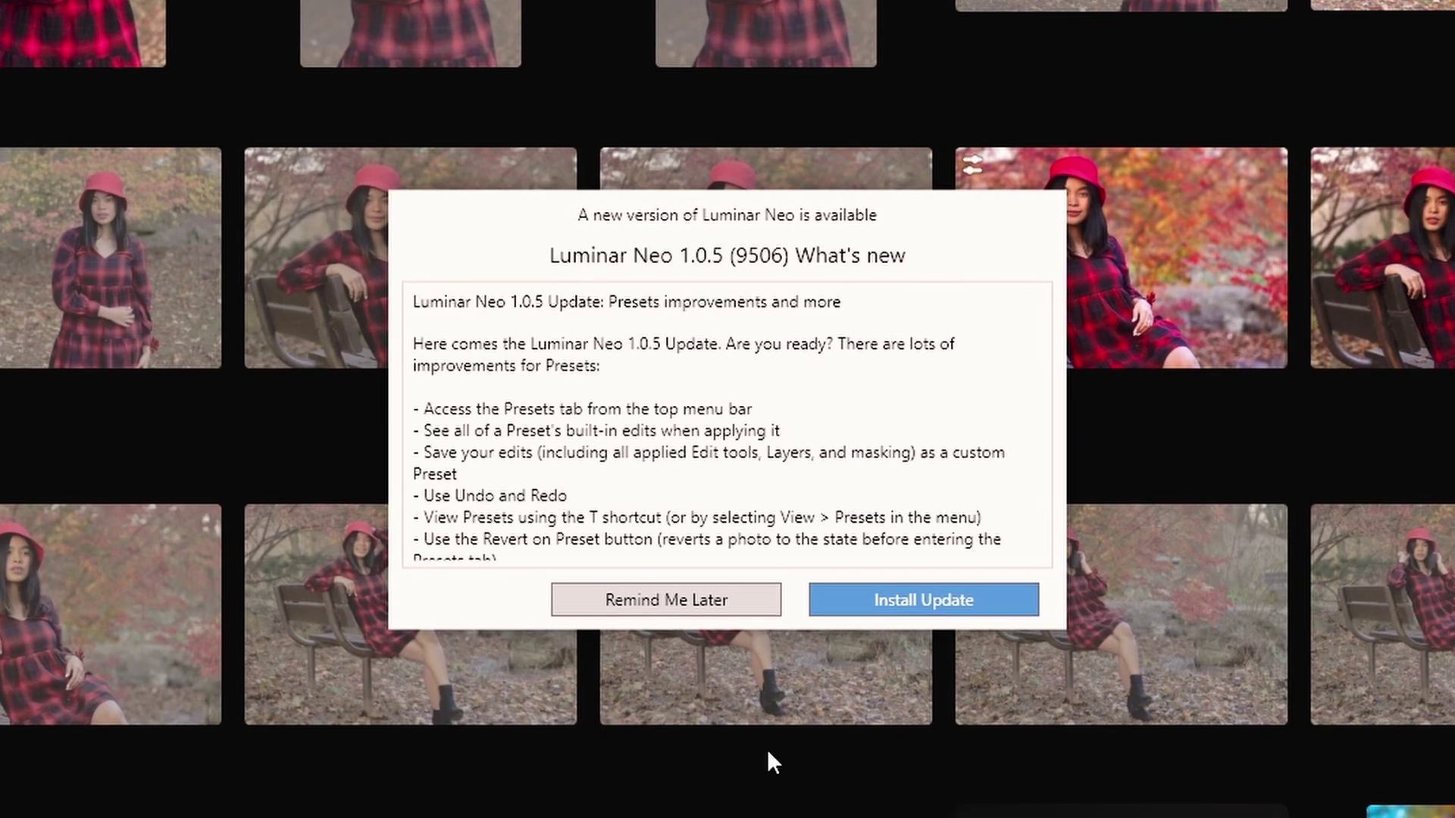
Step: Install the offered Luminar Neo 1.0.5 update and check for further program updates
click(1025, 605)
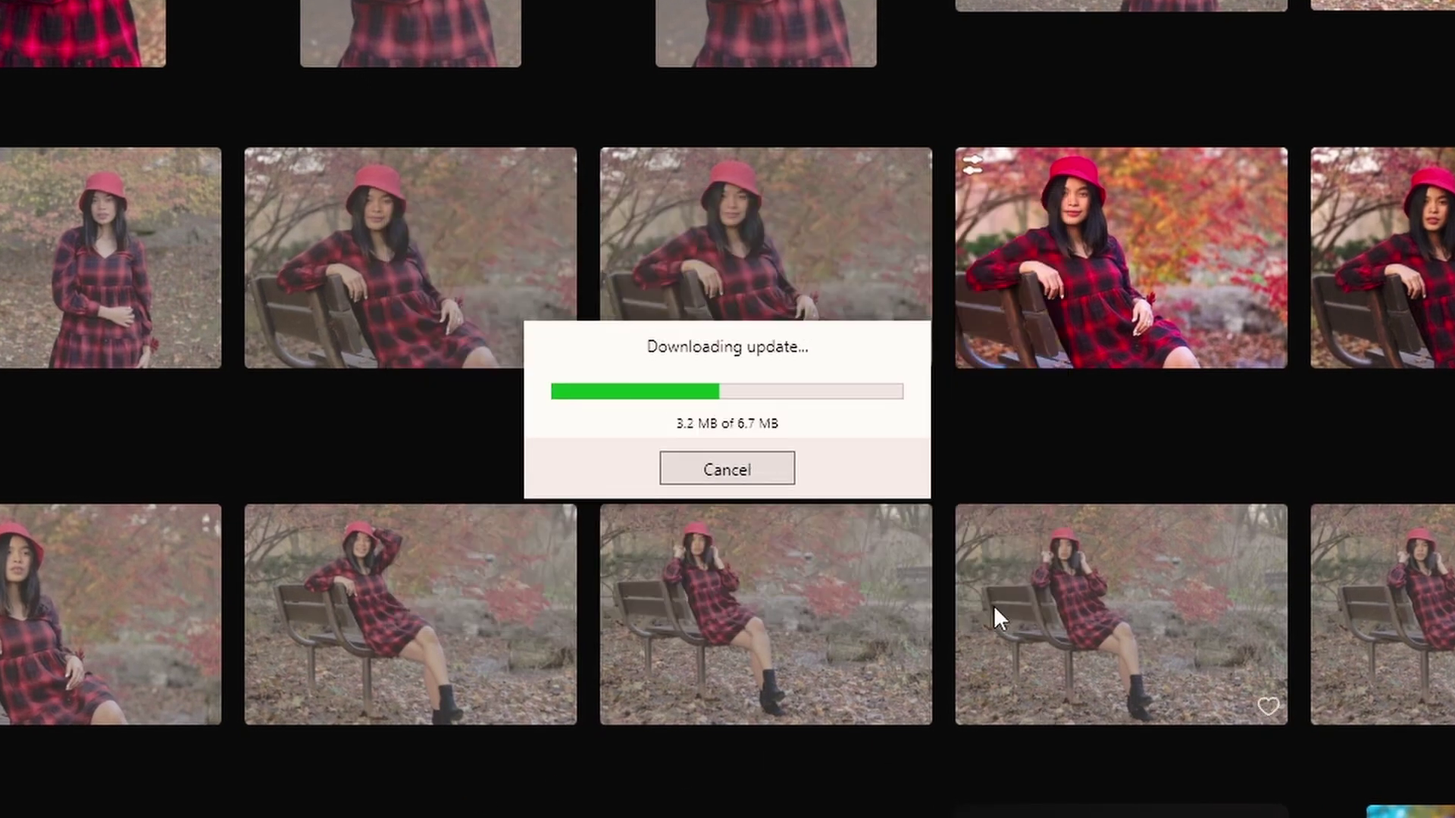
click(719, 455)
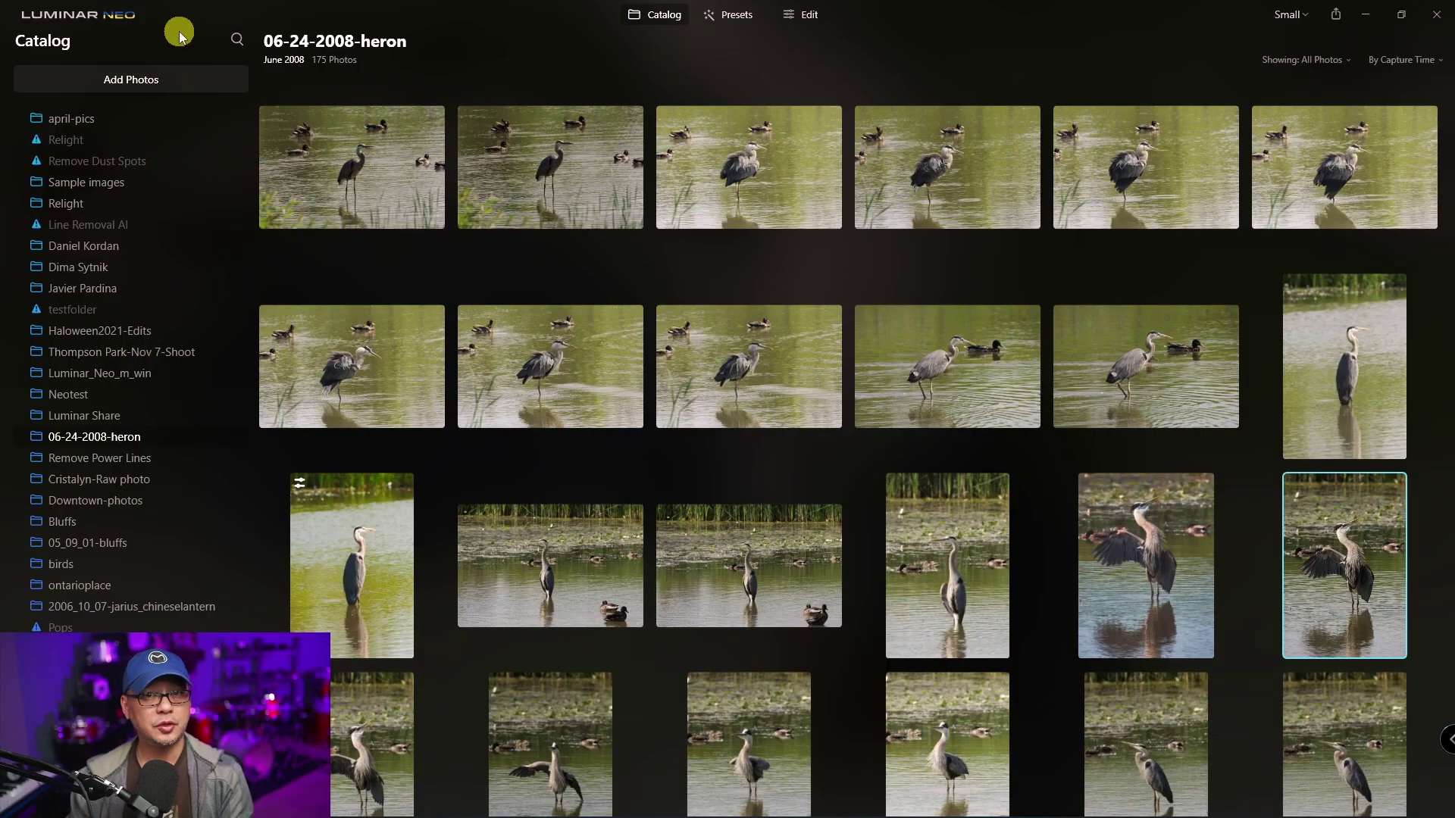
click(103, 22)
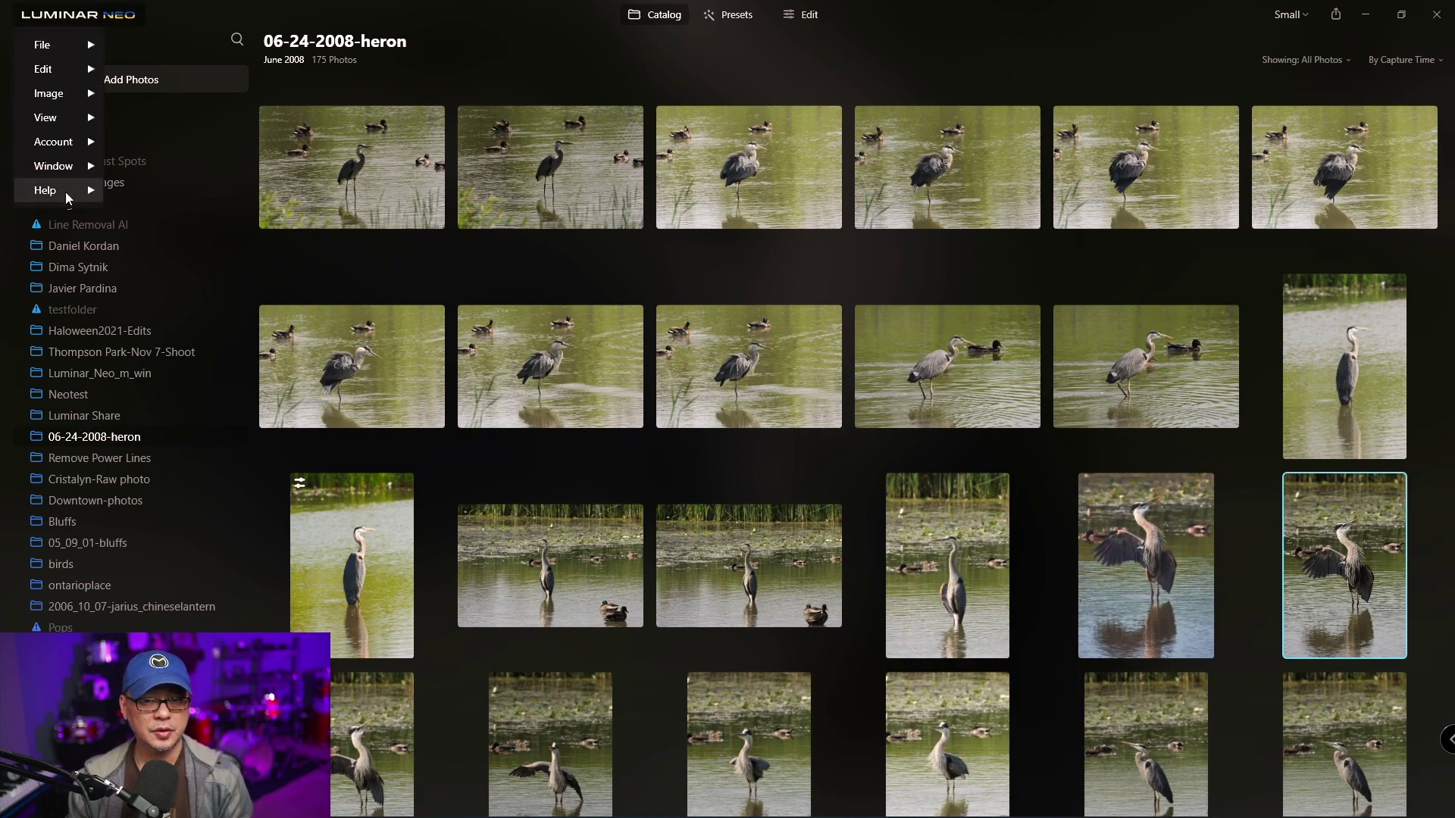
mouse_move(67, 199)
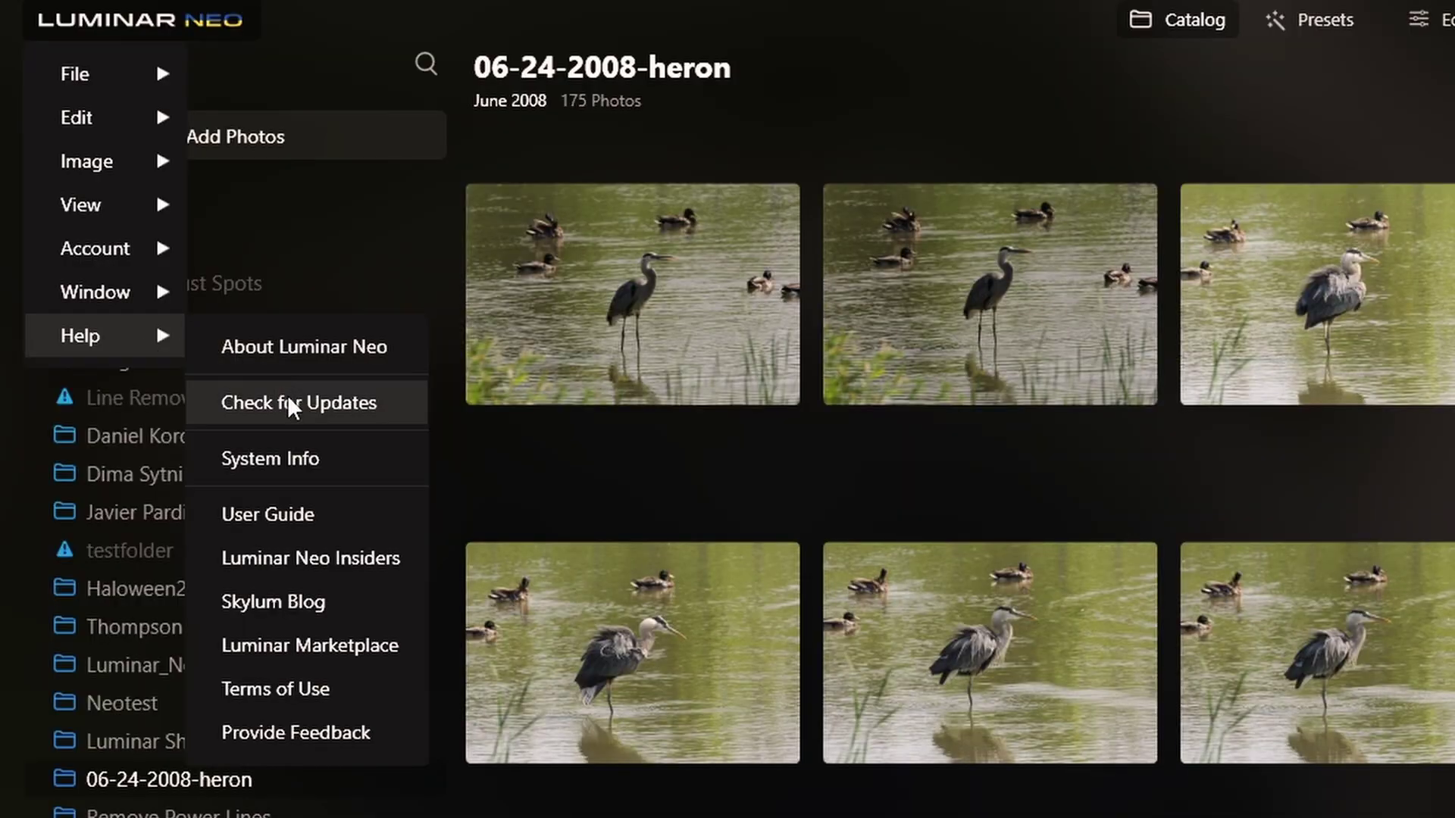
click(151, 228)
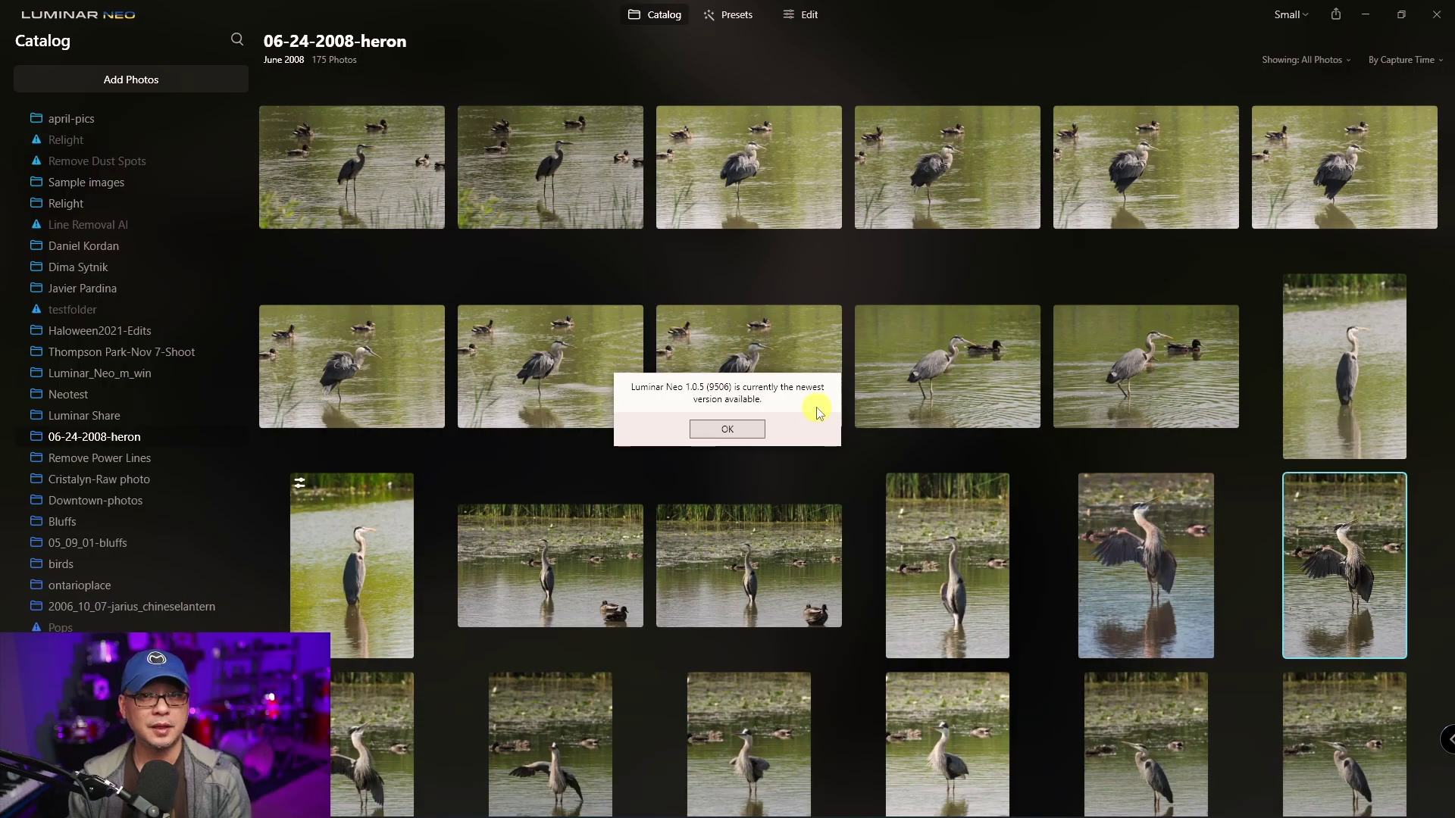
click(742, 431)
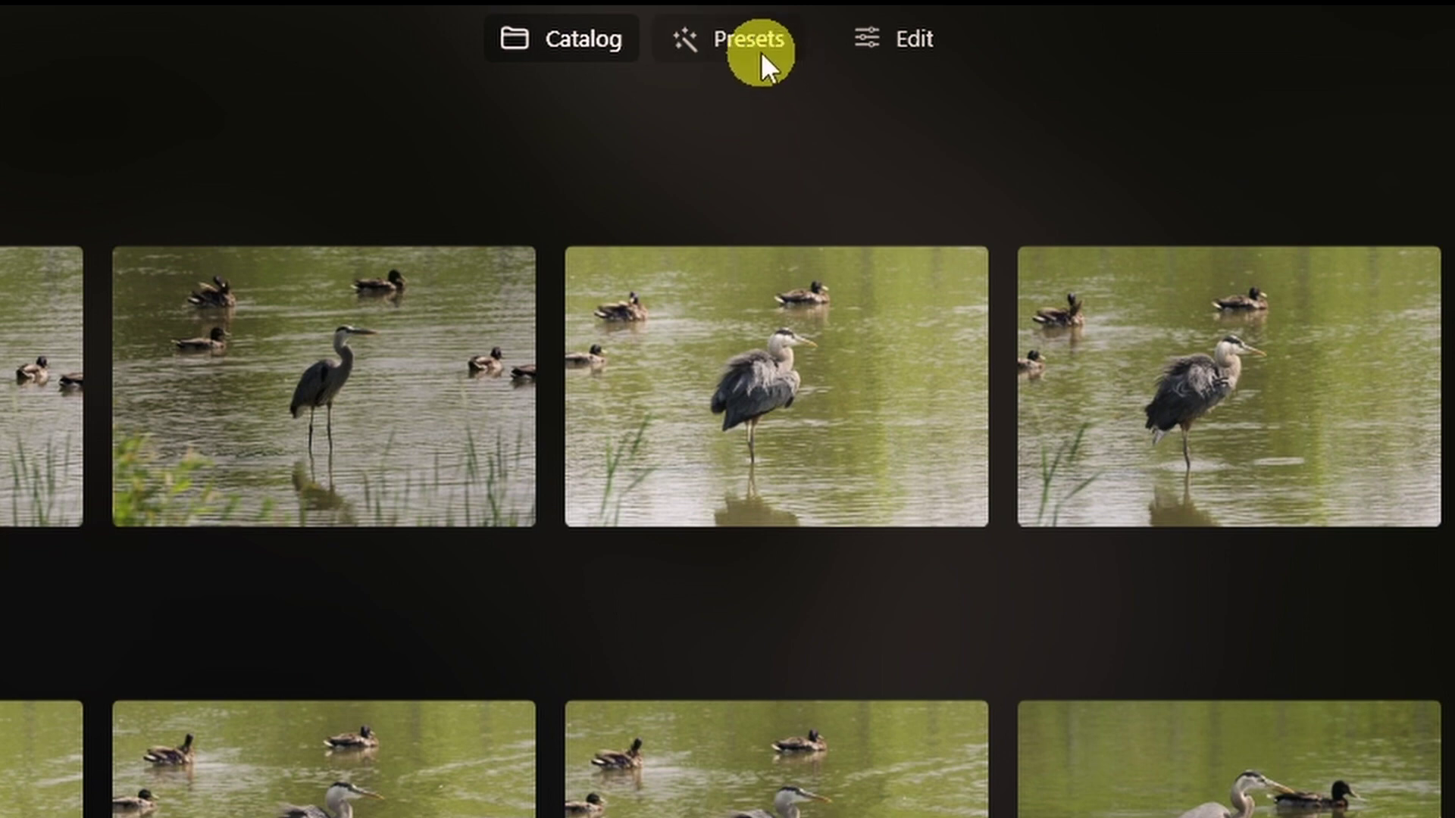
Step: Show the presets for the selected photo of the heron spreading its wings and open the Animal Friends collection
click(760, 51)
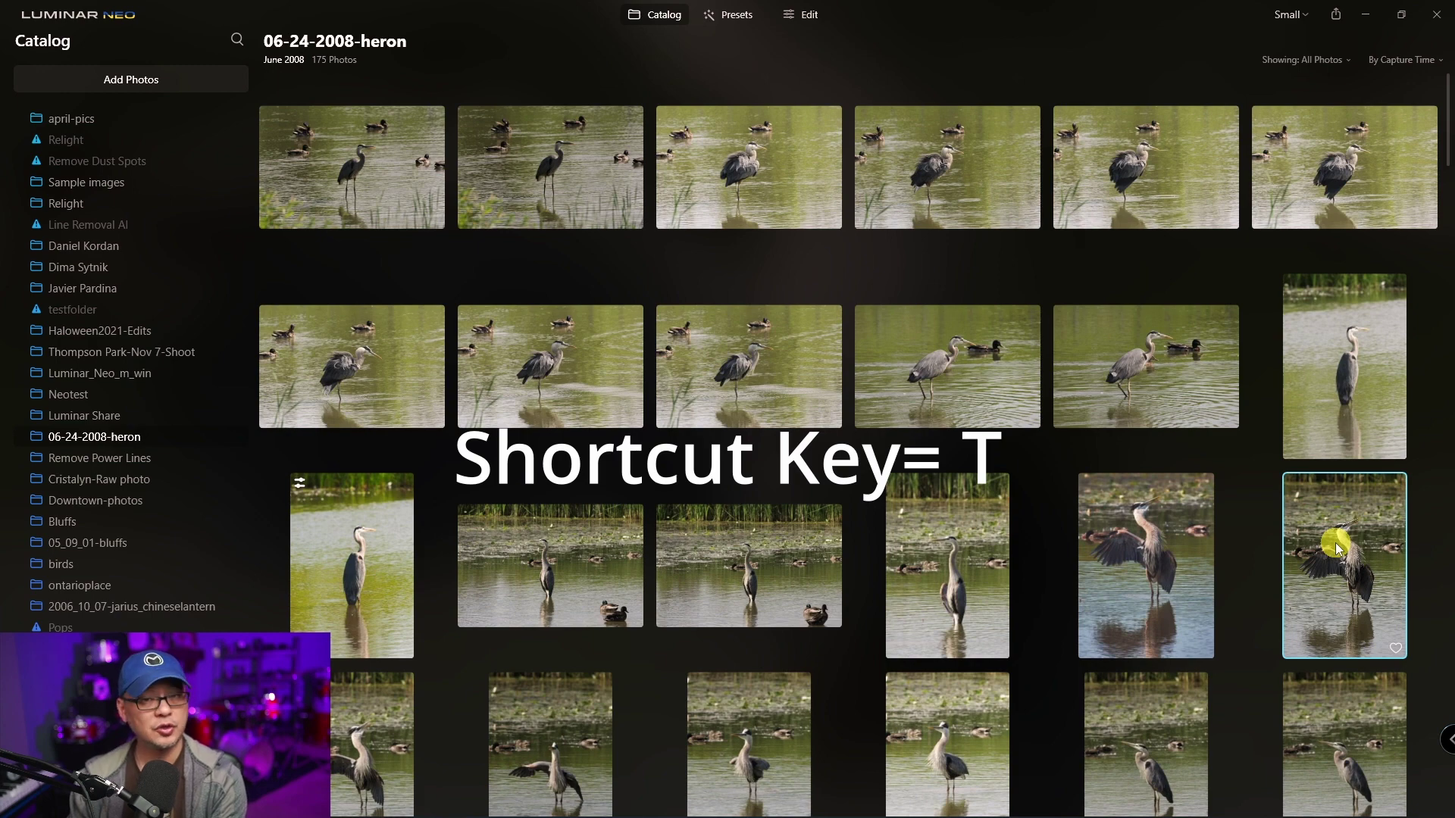
key(t)
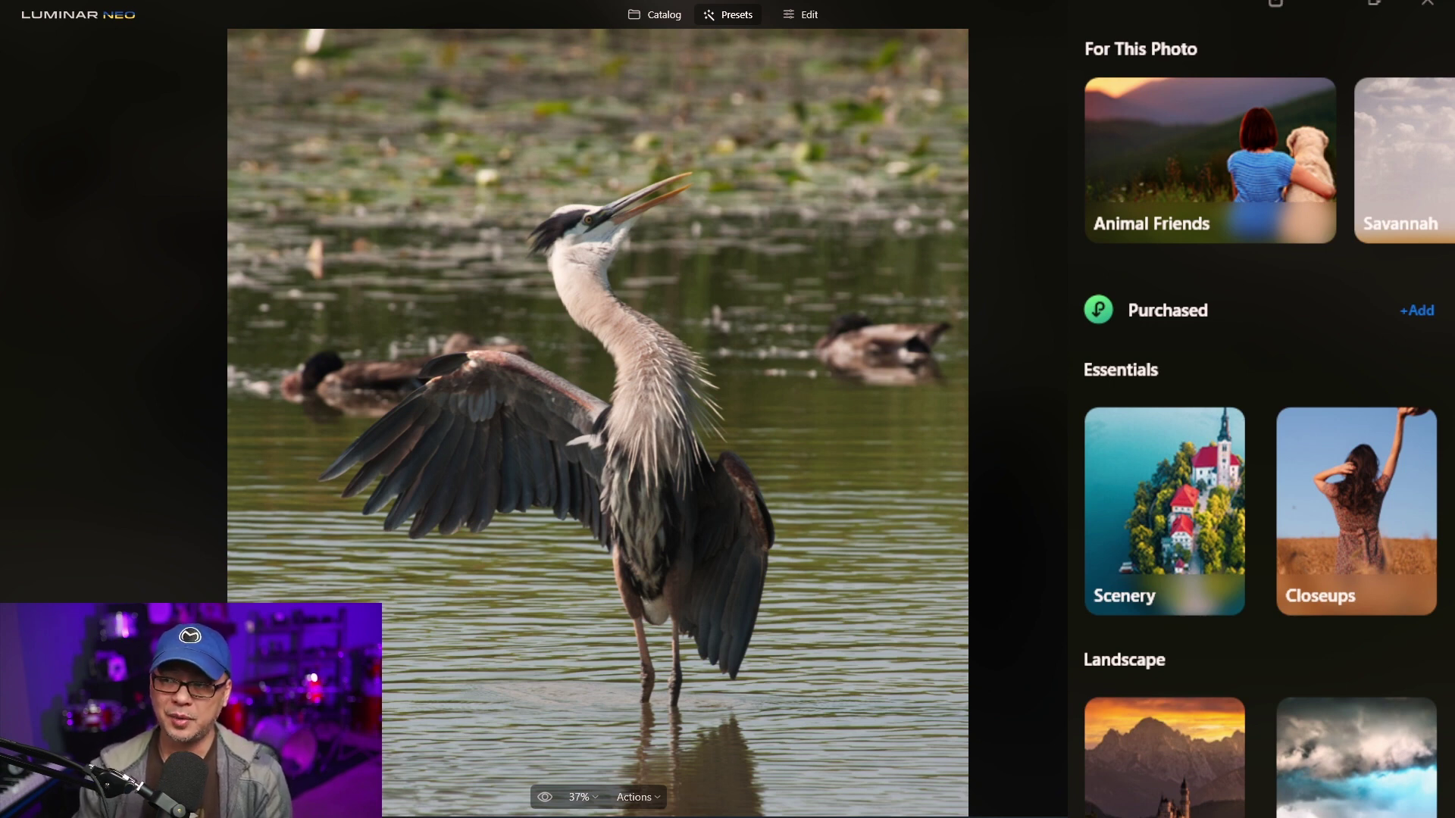
click(1142, 190)
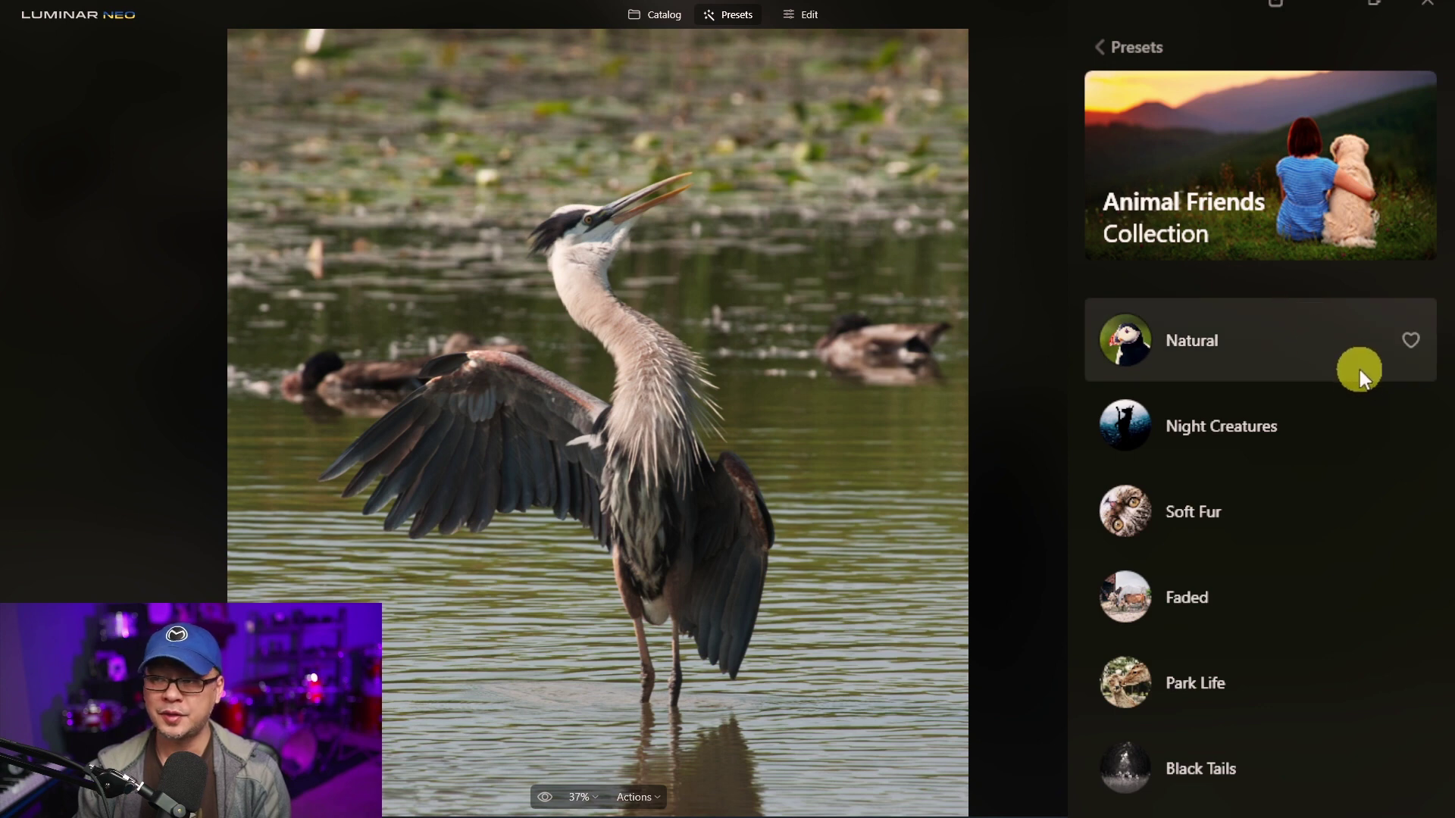
Step: Try the Natural, Night Creatures, Soft Fur and Faded presets on the heron photo one after another
click(1295, 344)
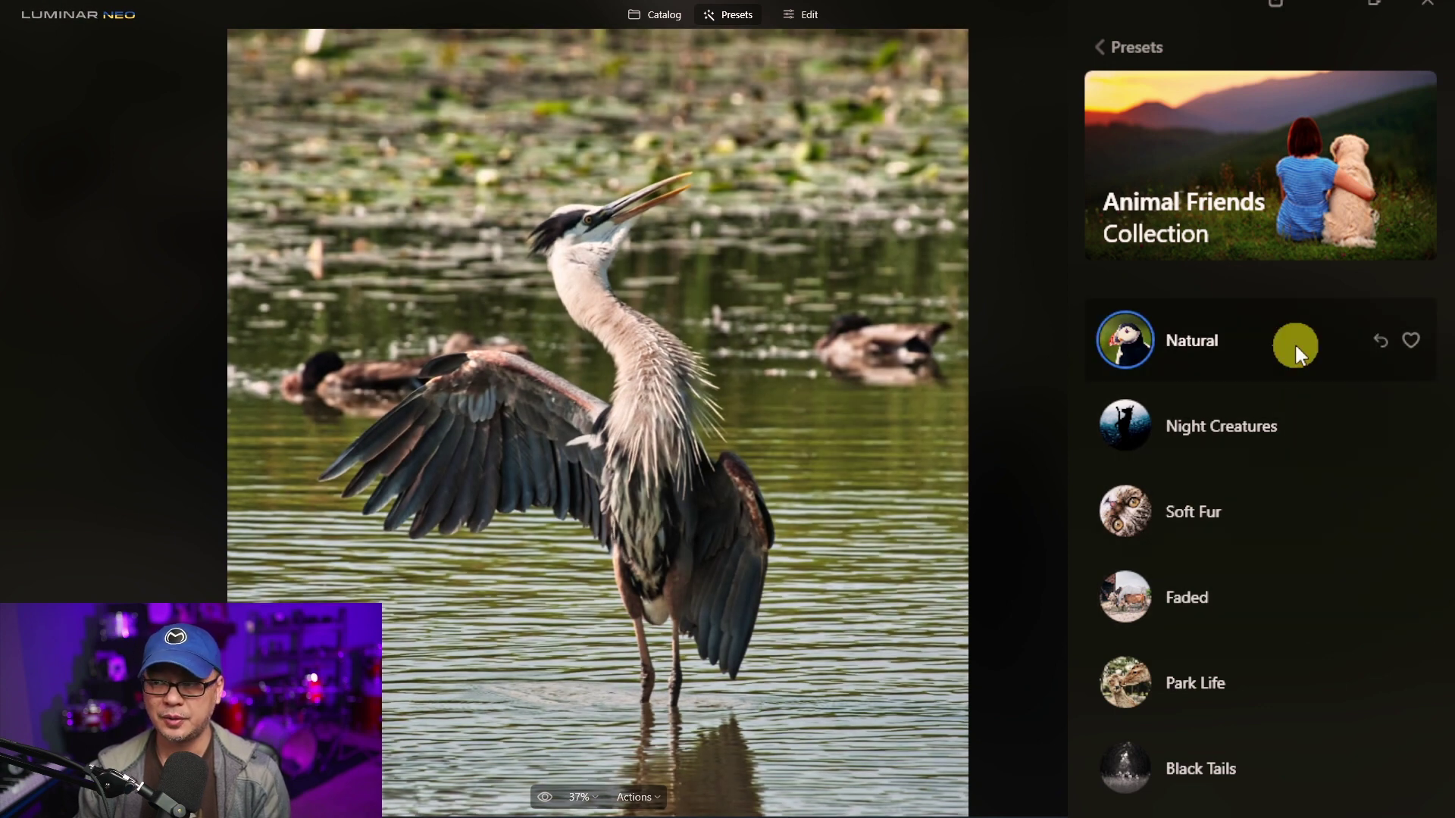
click(1259, 426)
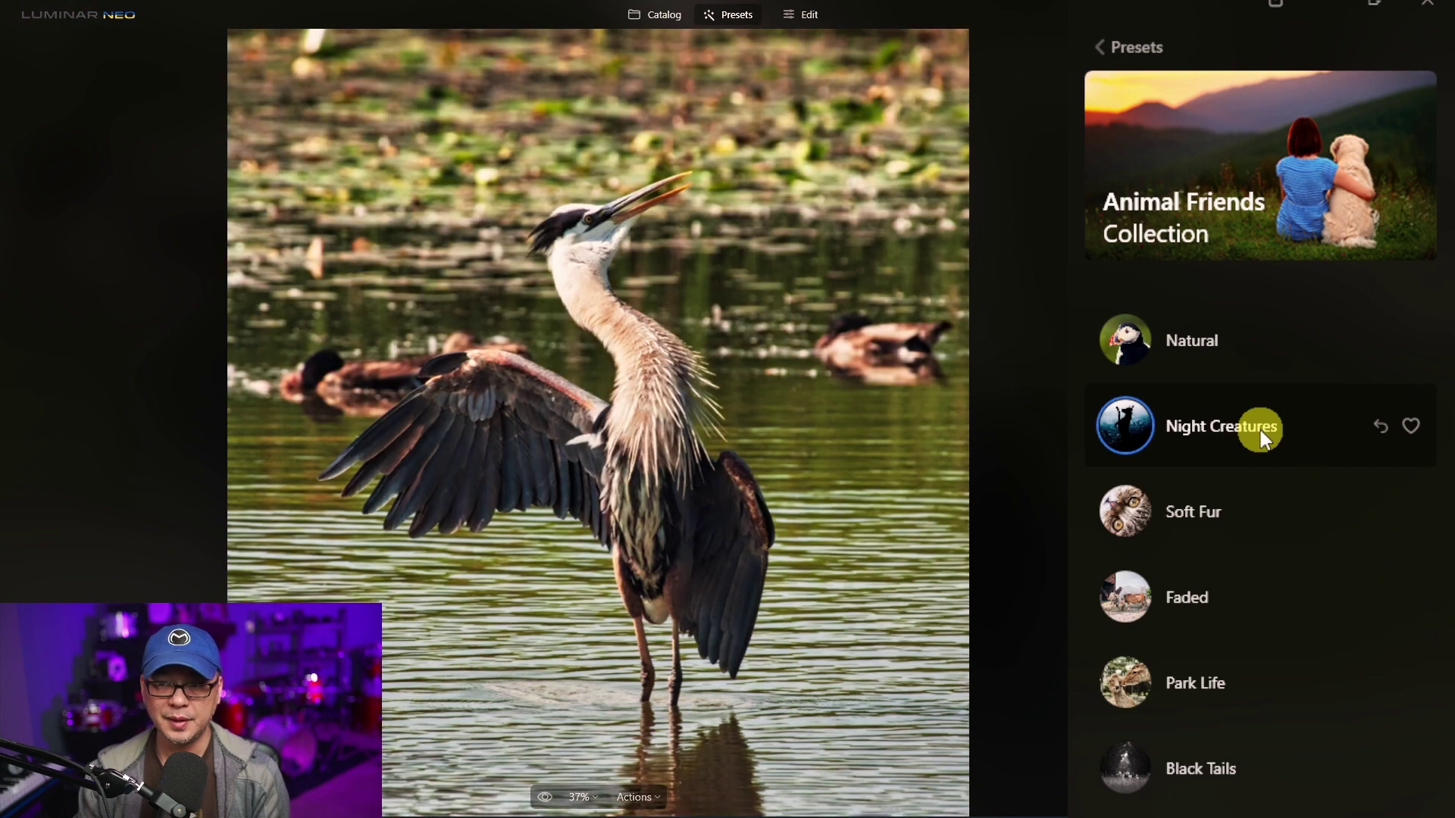
click(1246, 535)
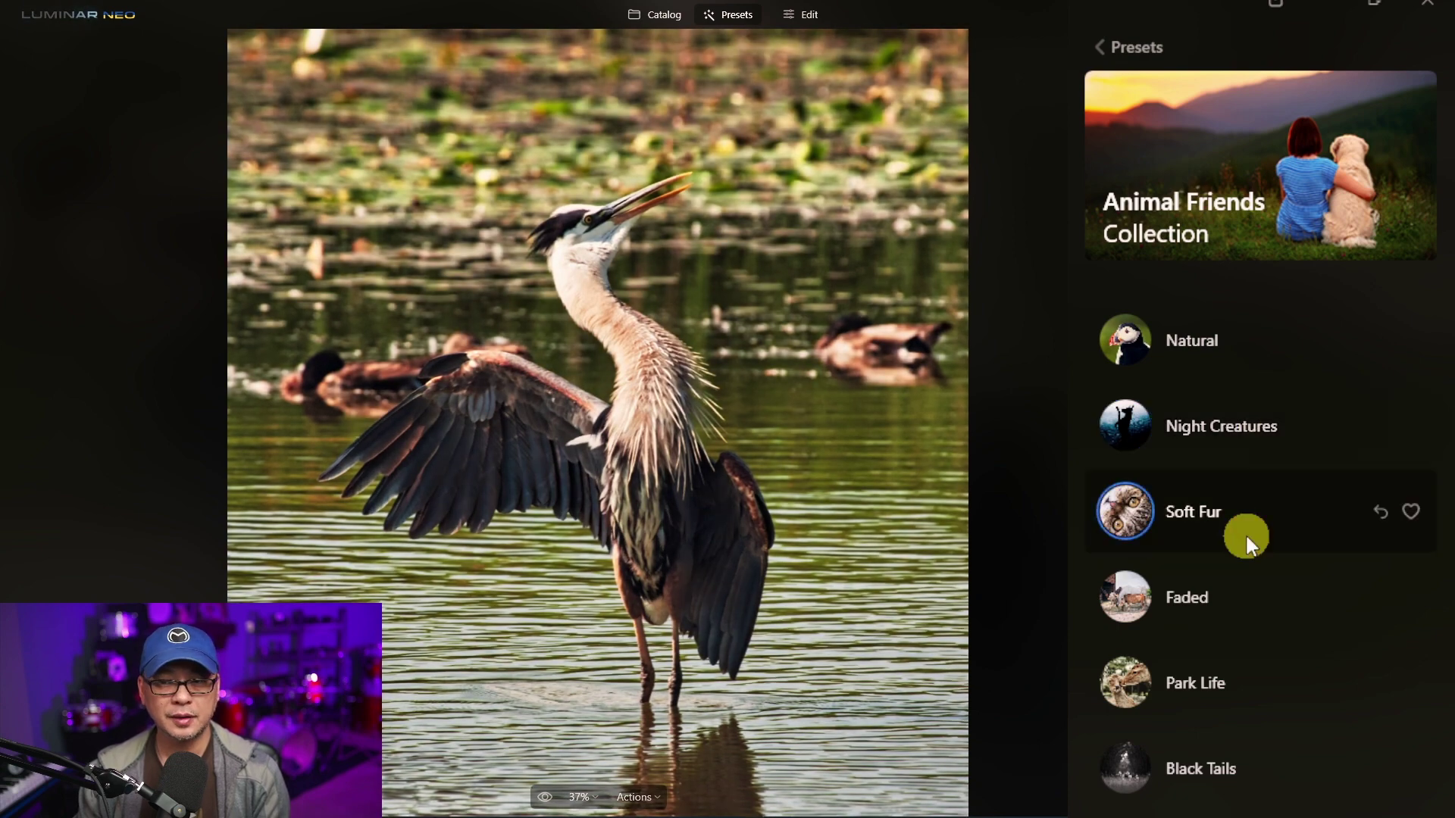
click(1229, 623)
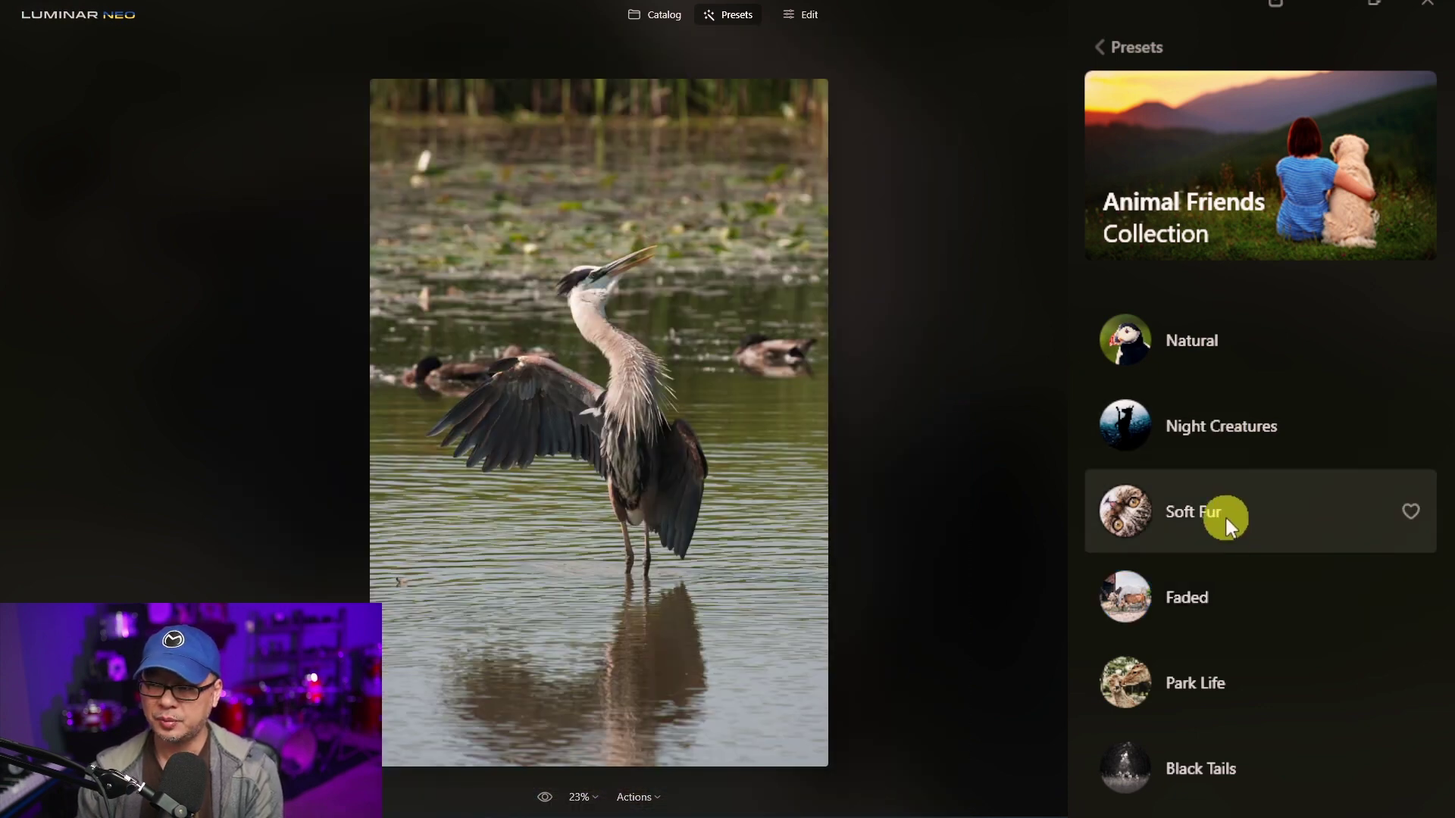
Step: Try the Soft Fur preset twice on the heron photo, undoing it once and reverting it through the preset itself once
click(1227, 519)
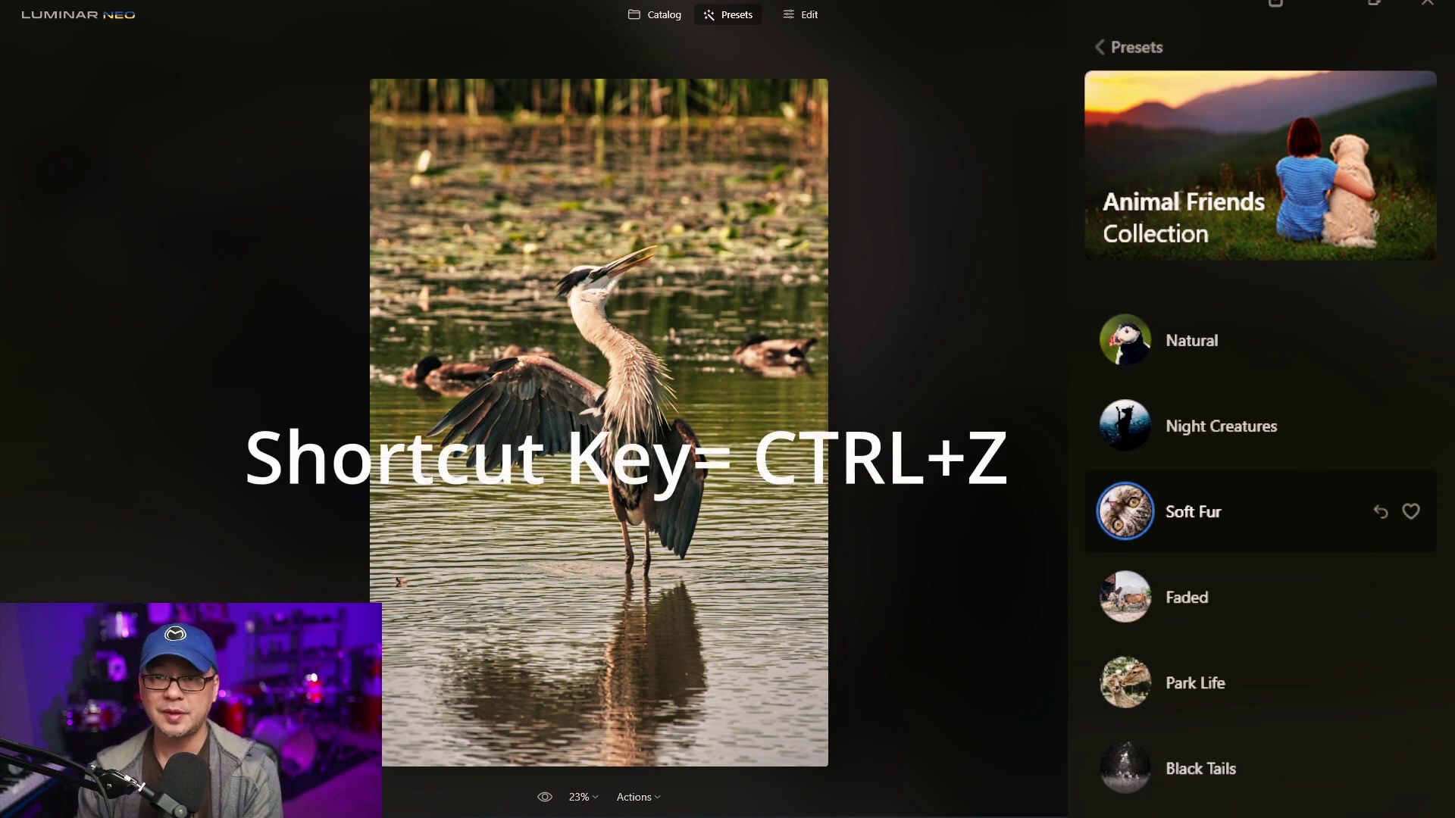
key(ctrl+z)
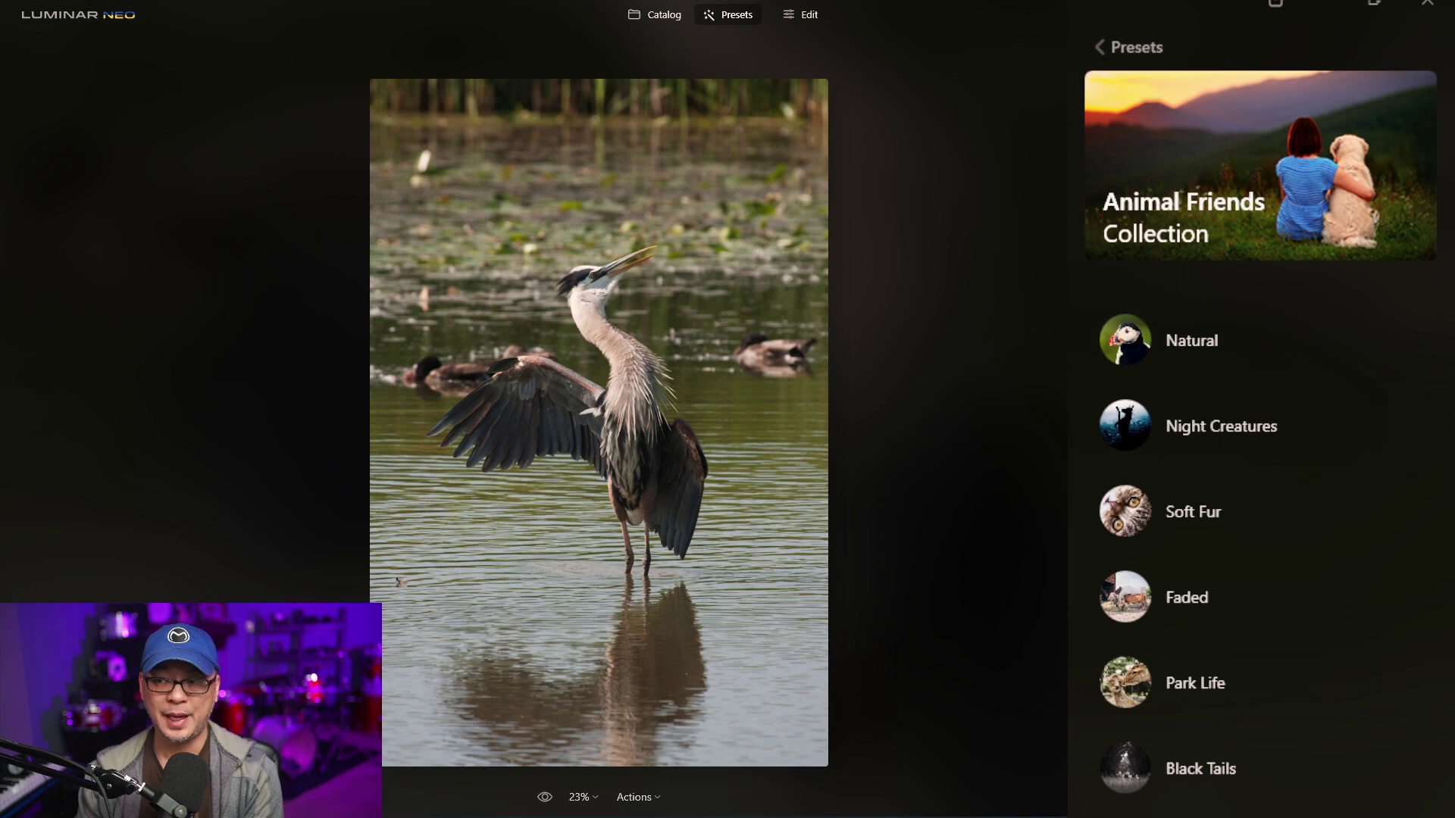
click(1271, 498)
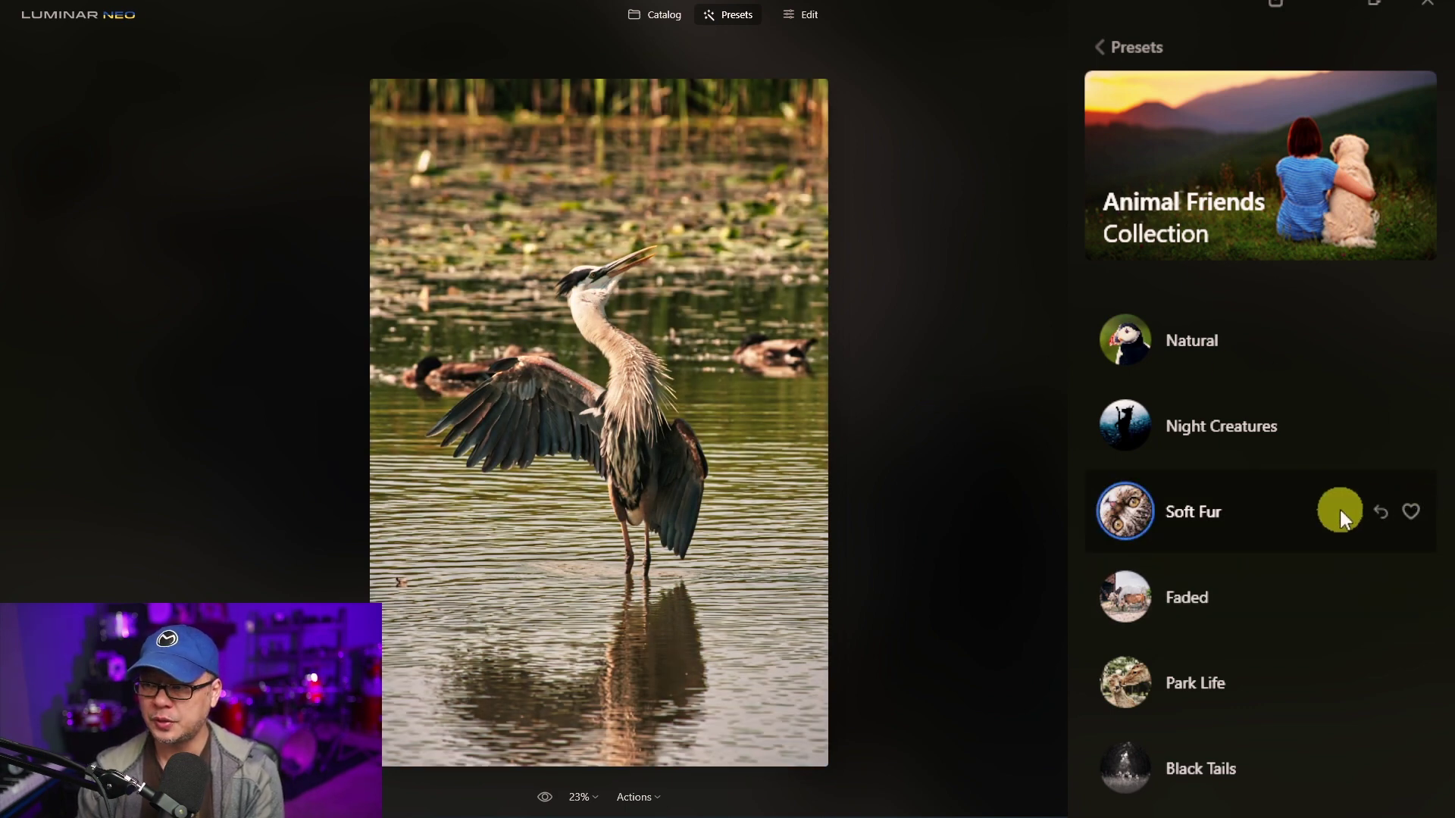
click(1381, 510)
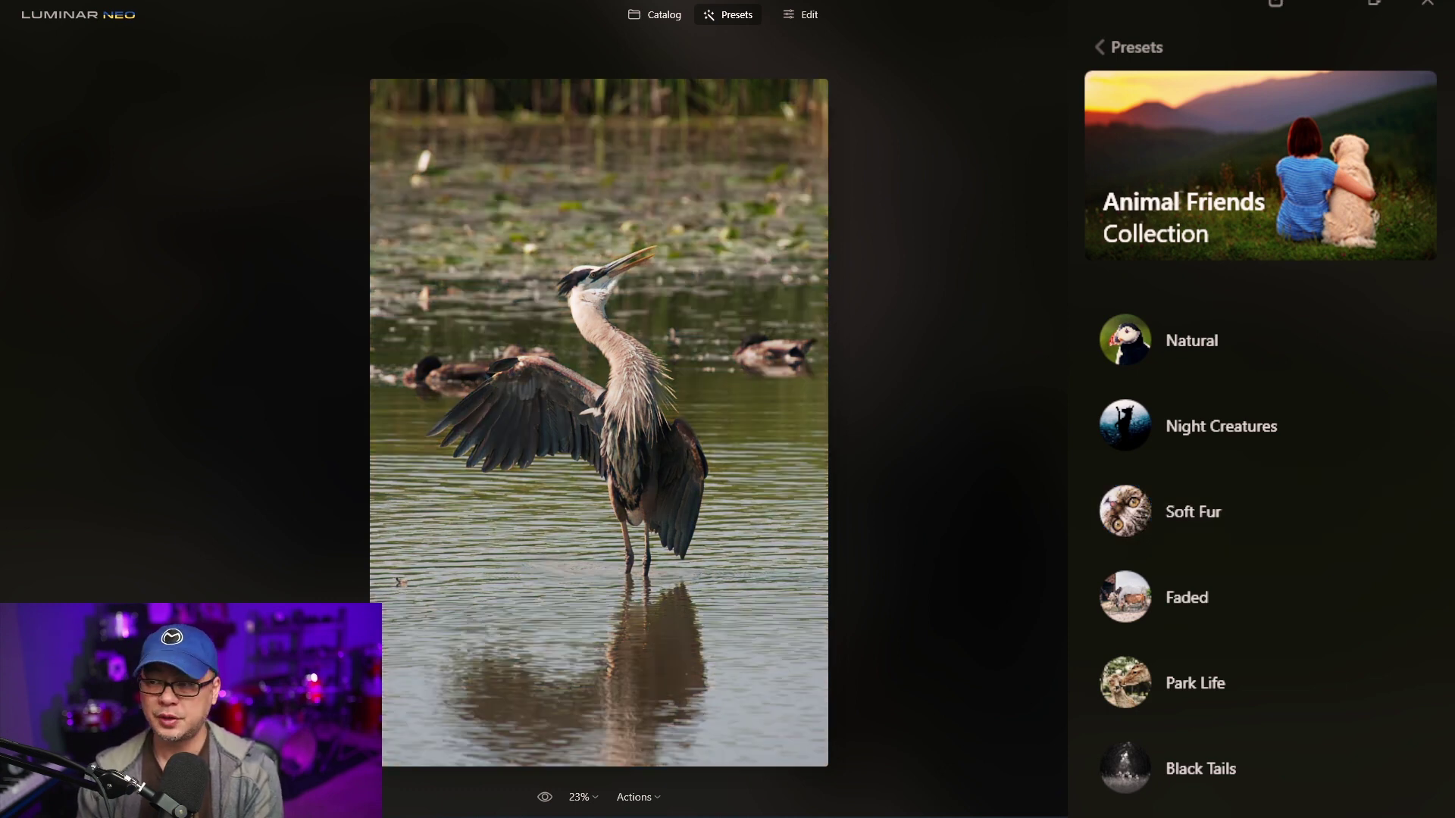
Step: Apply the Soft Fur preset to the heron photo and show its individual adjustments in the photo's list of edits
click(1193, 512)
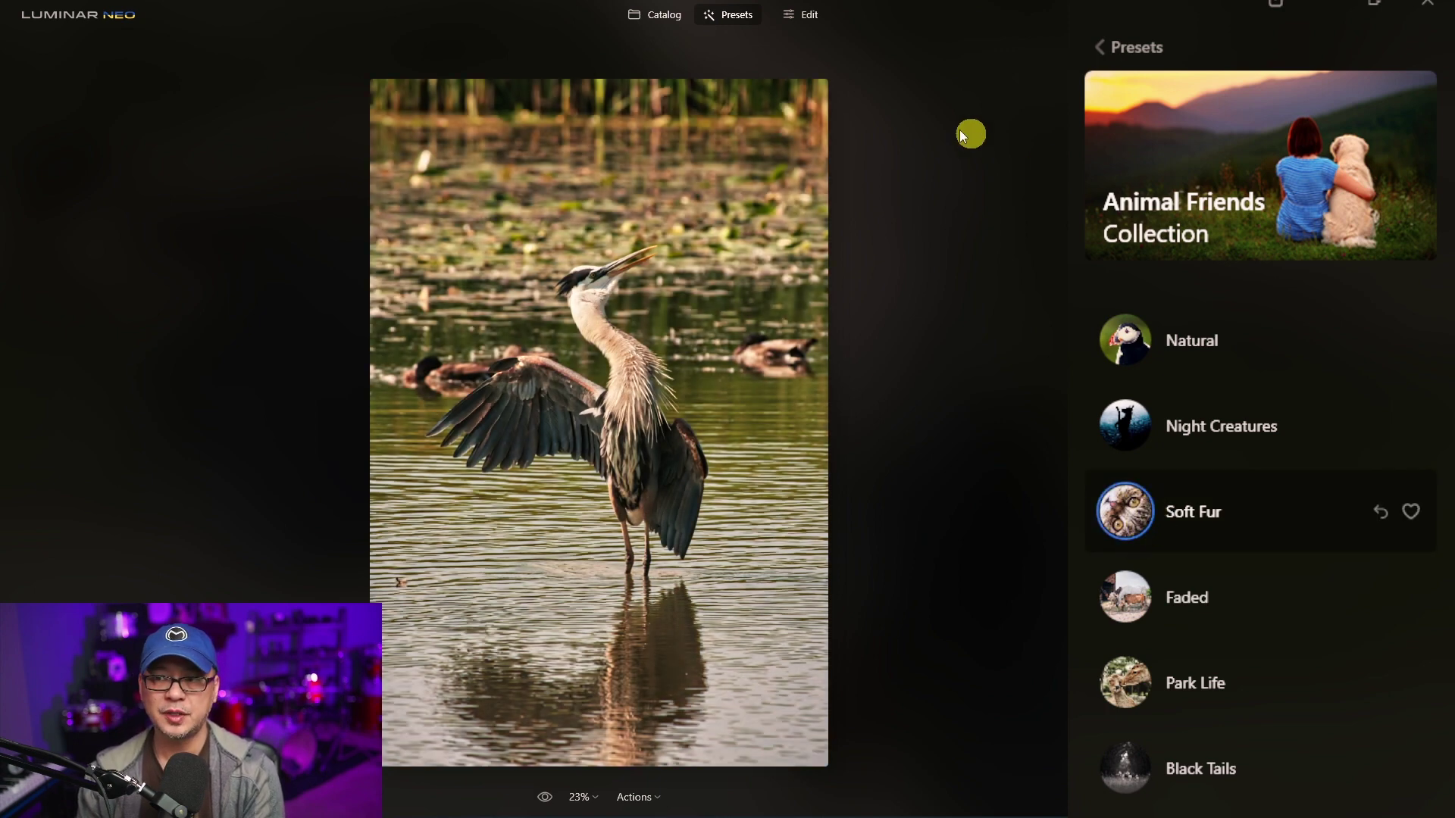
click(818, 15)
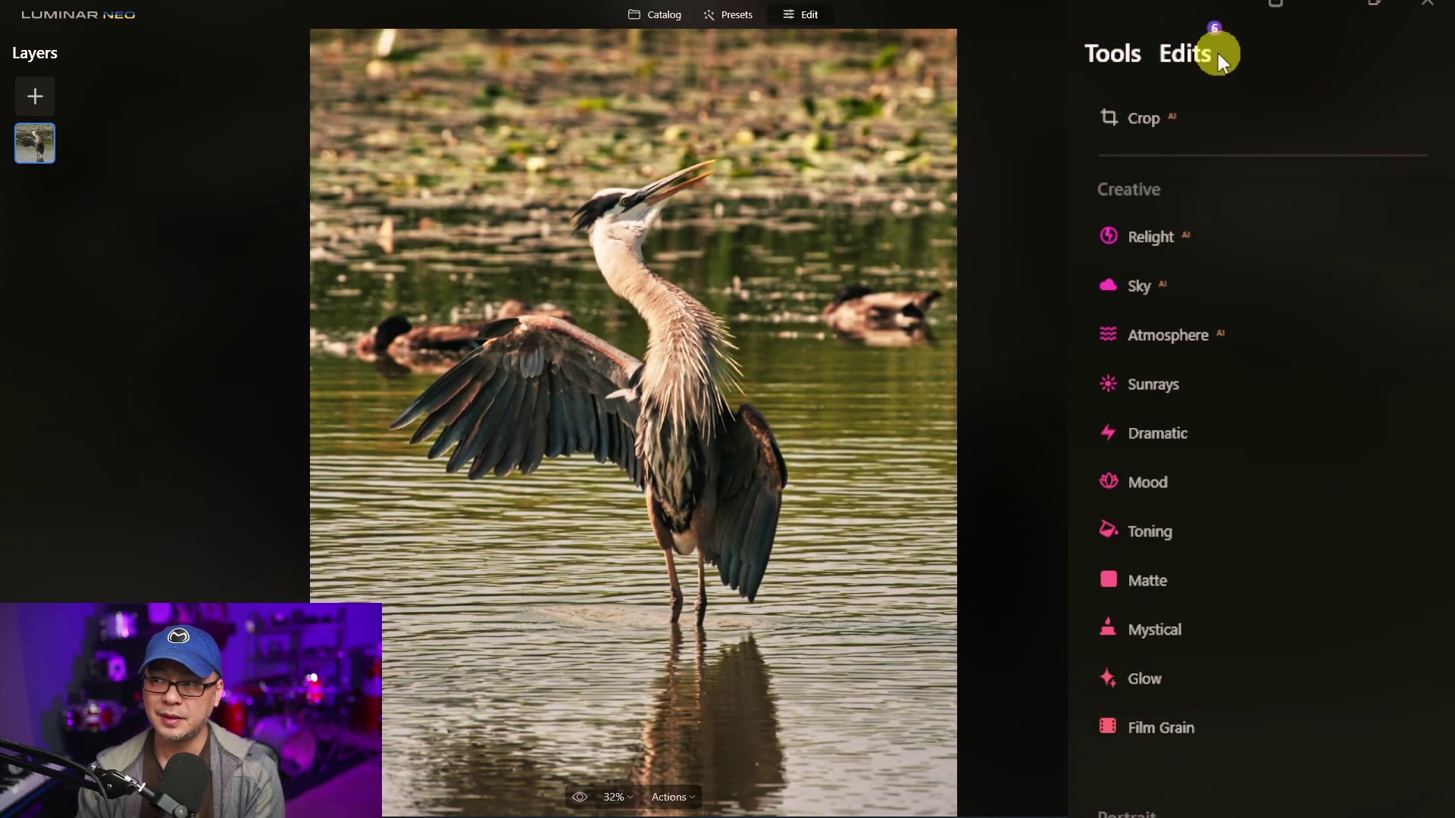
click(1207, 53)
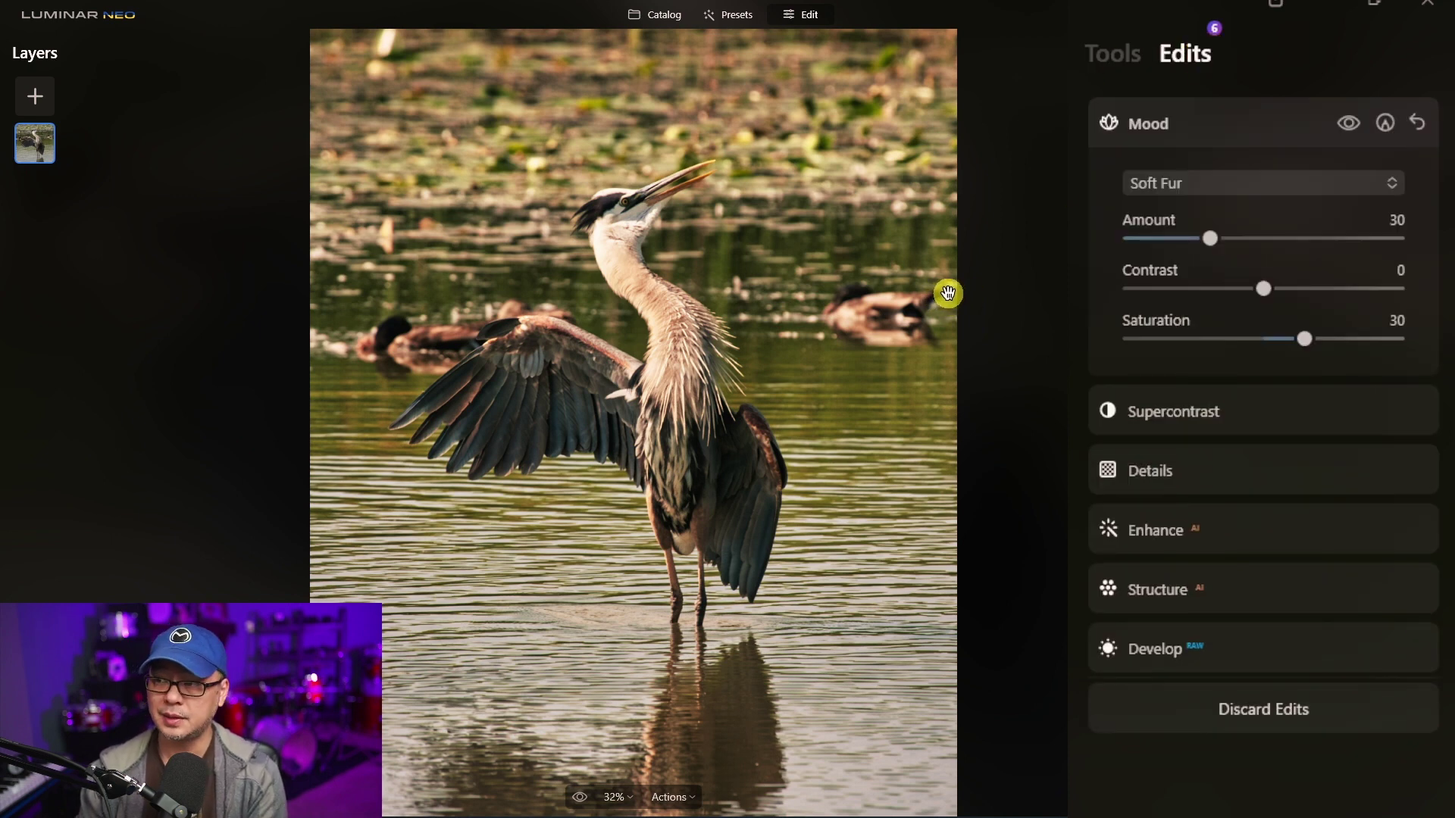
click(1288, 432)
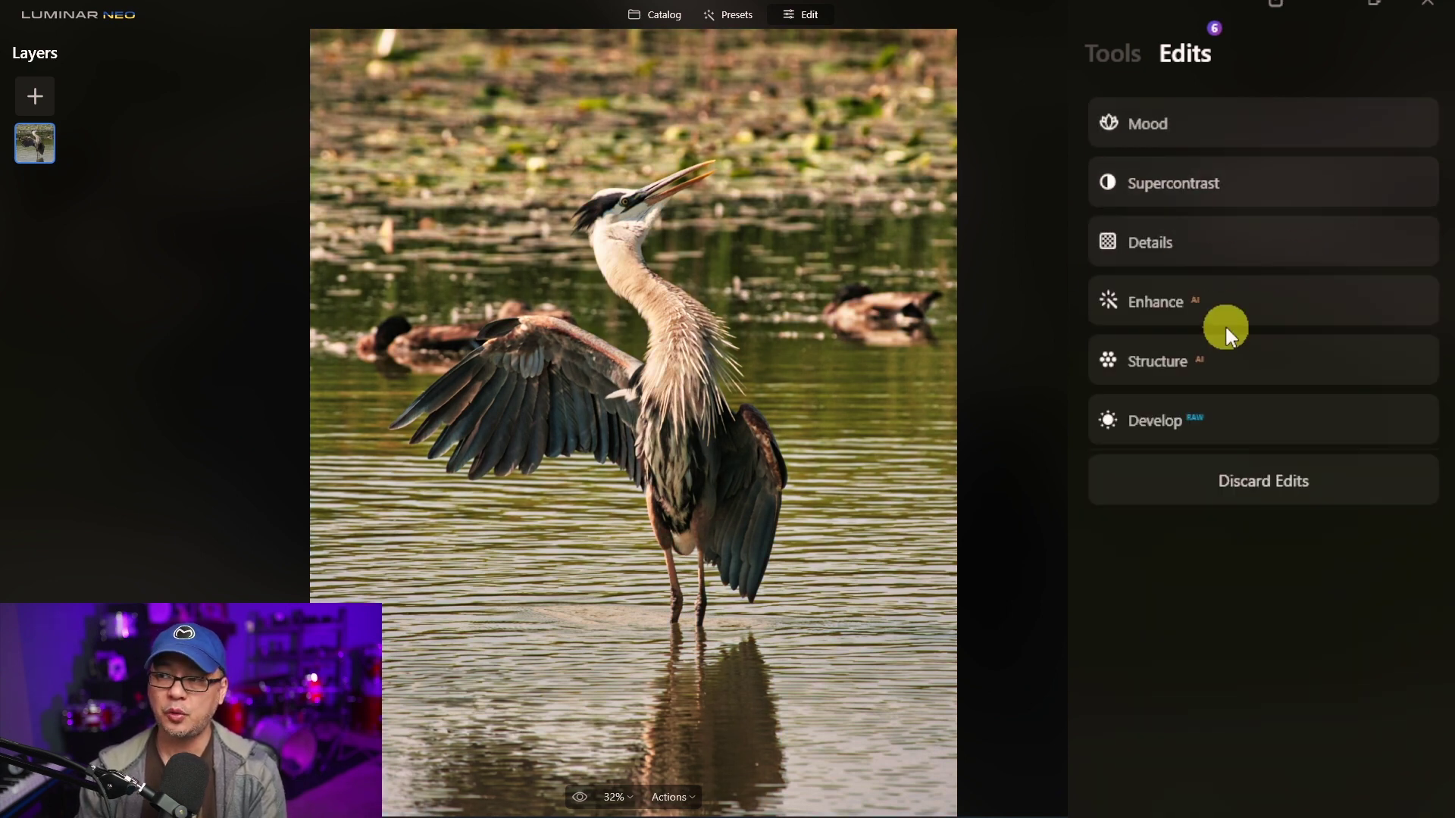
Step: Set the preset's Enhance AI Accent to 42 and its Structure AI Amount to -40, and review its Mood settings
click(1228, 314)
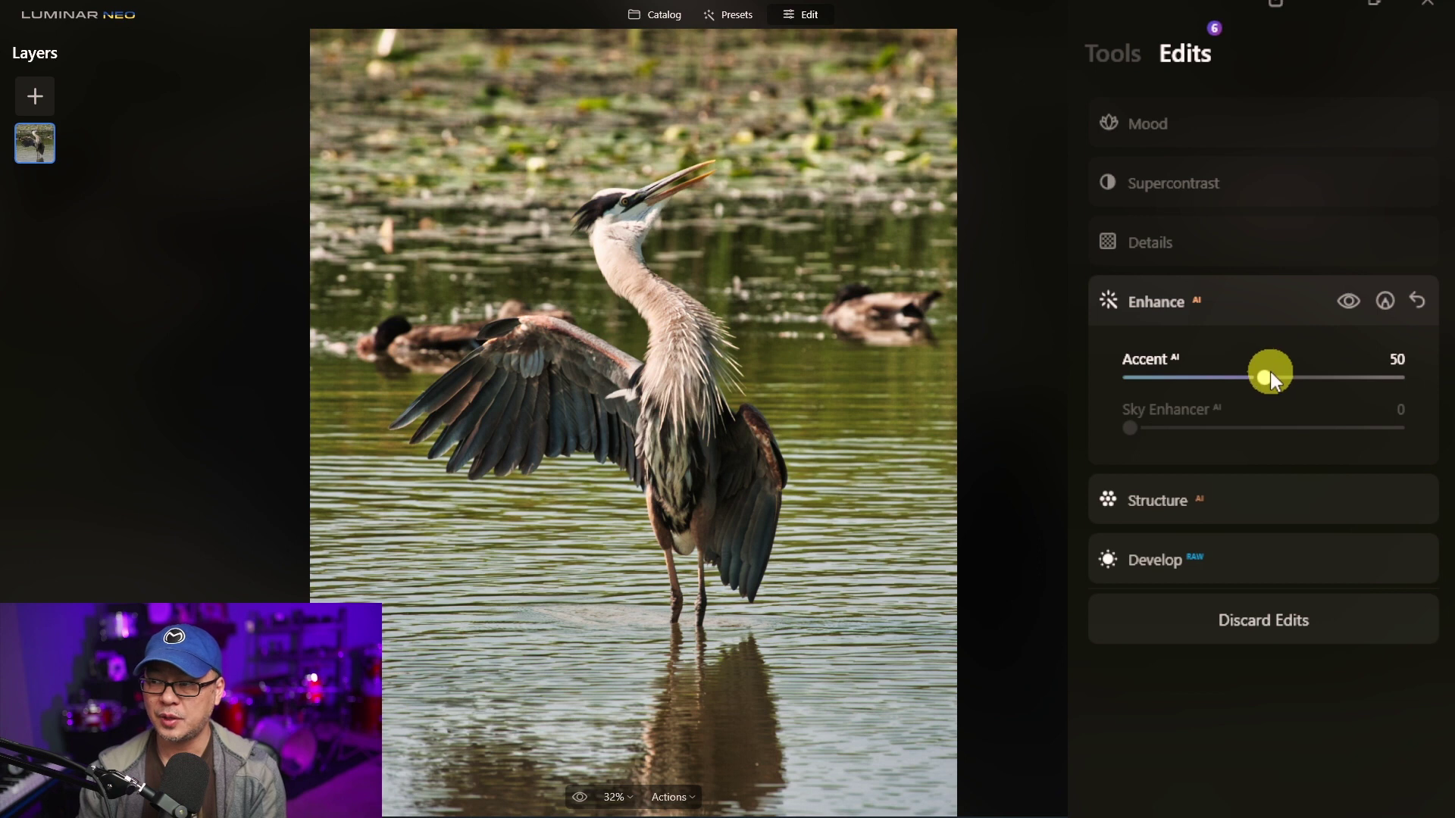
drag(1267, 369, 1247, 372)
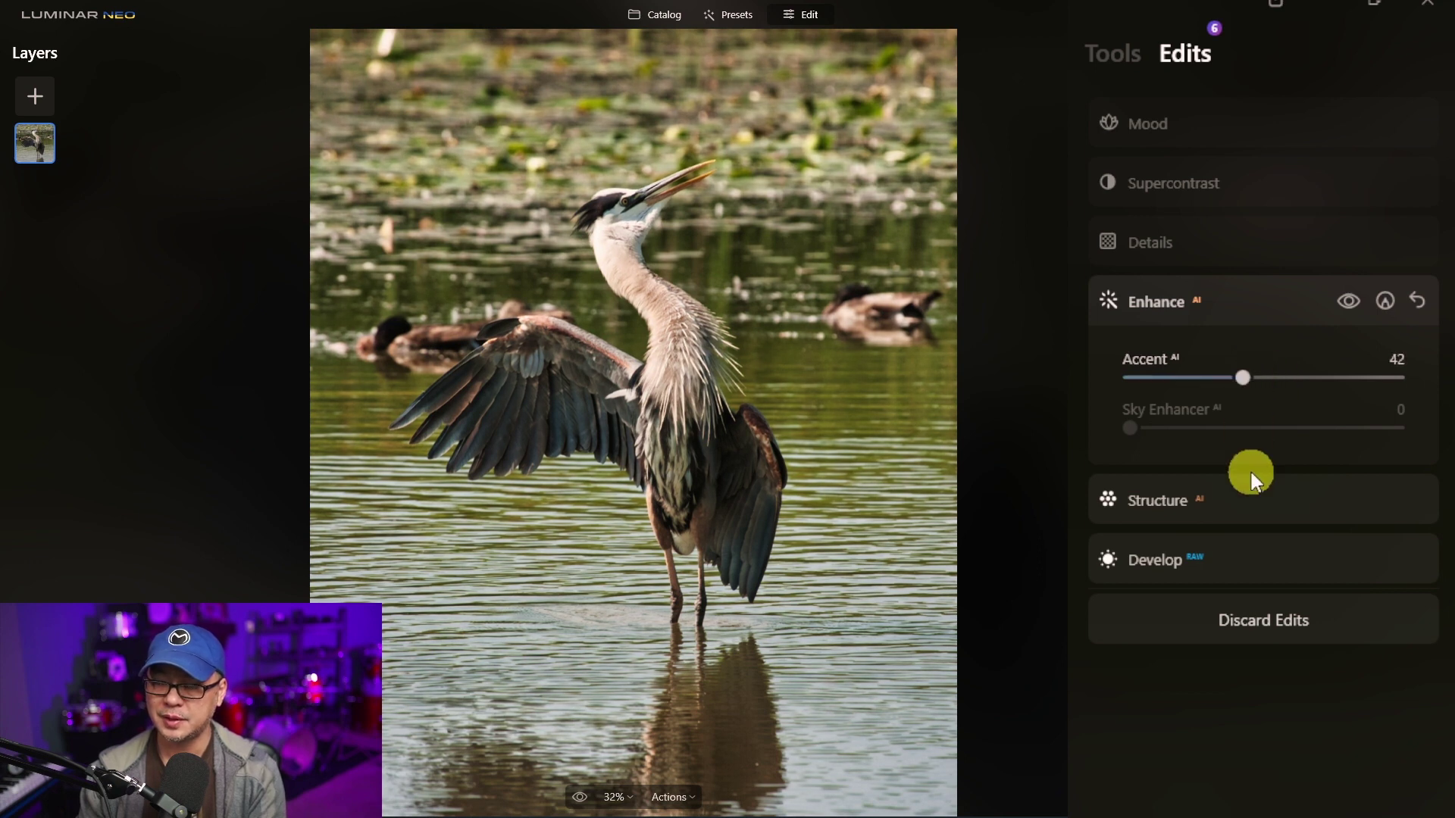
click(1251, 523)
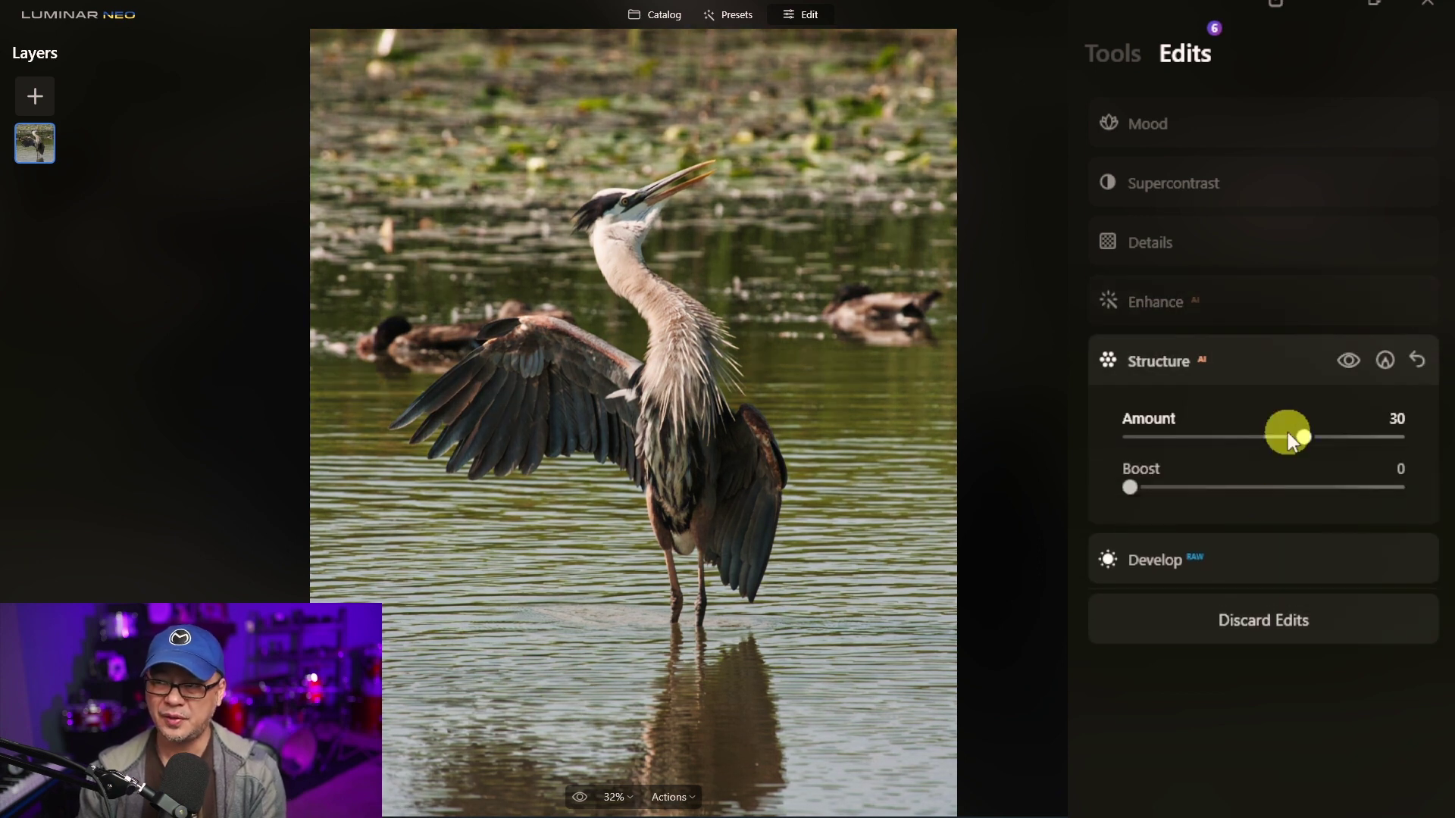
drag(1304, 434, 1210, 439)
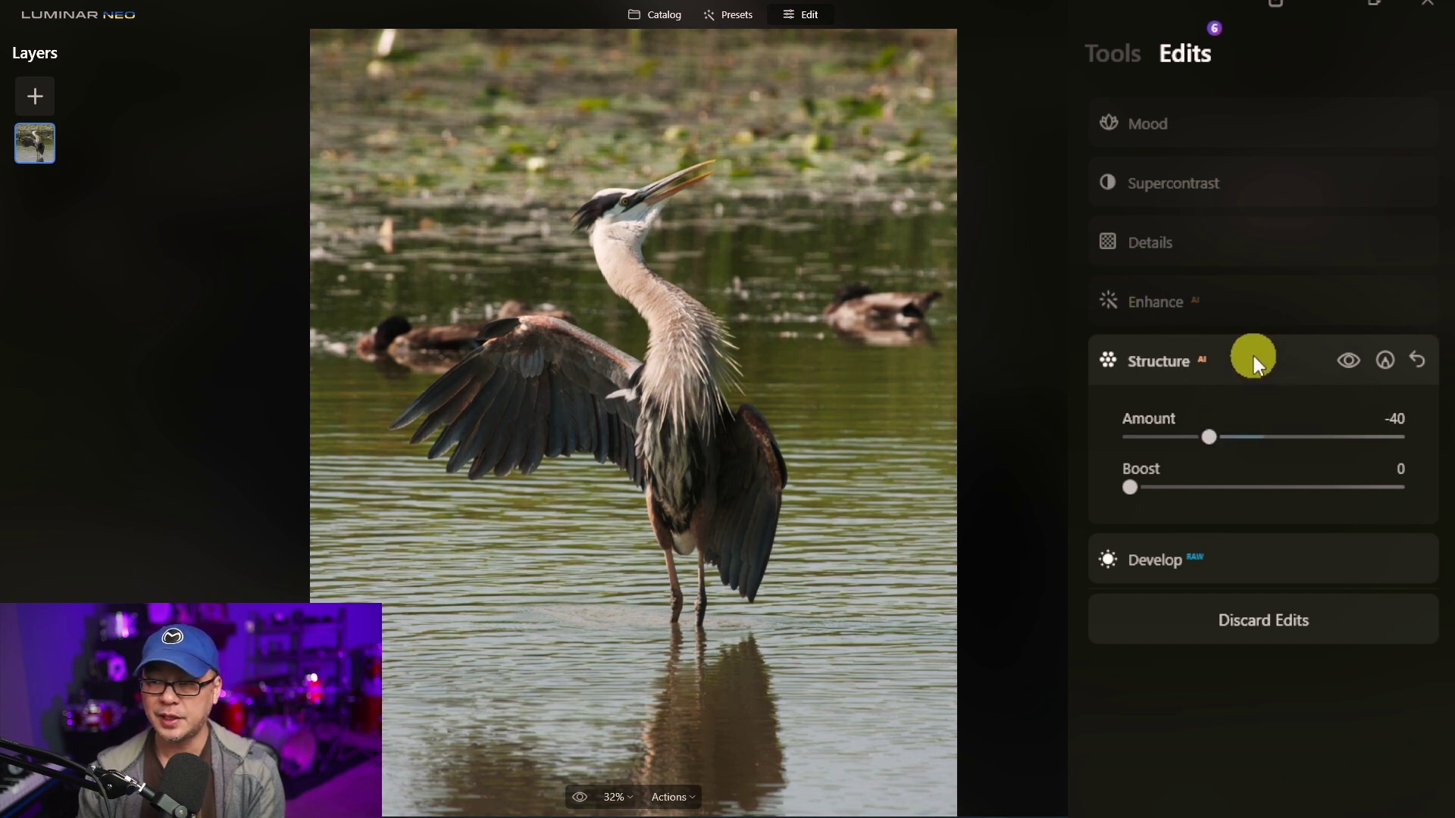
click(1258, 126)
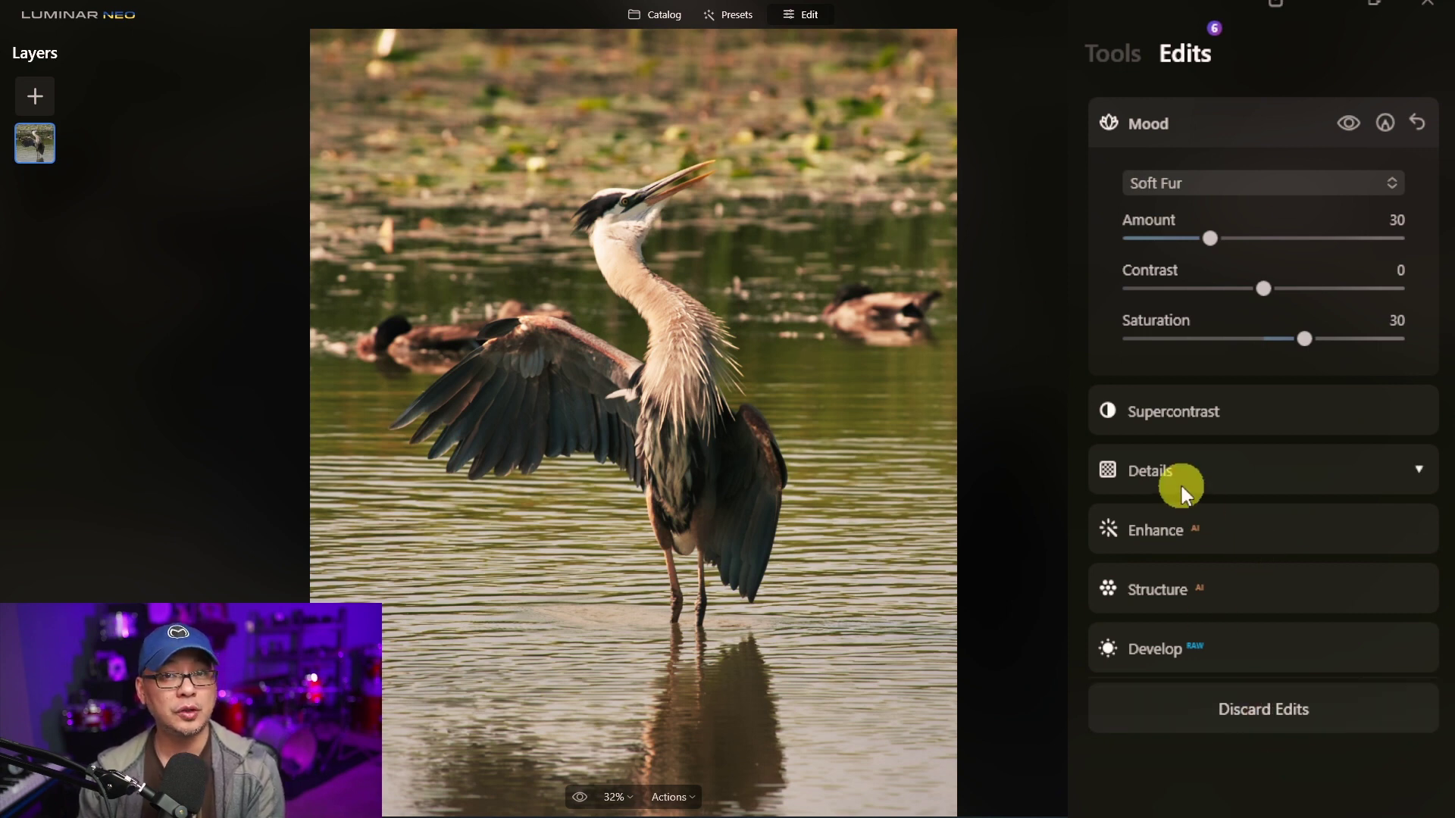
click(1113, 53)
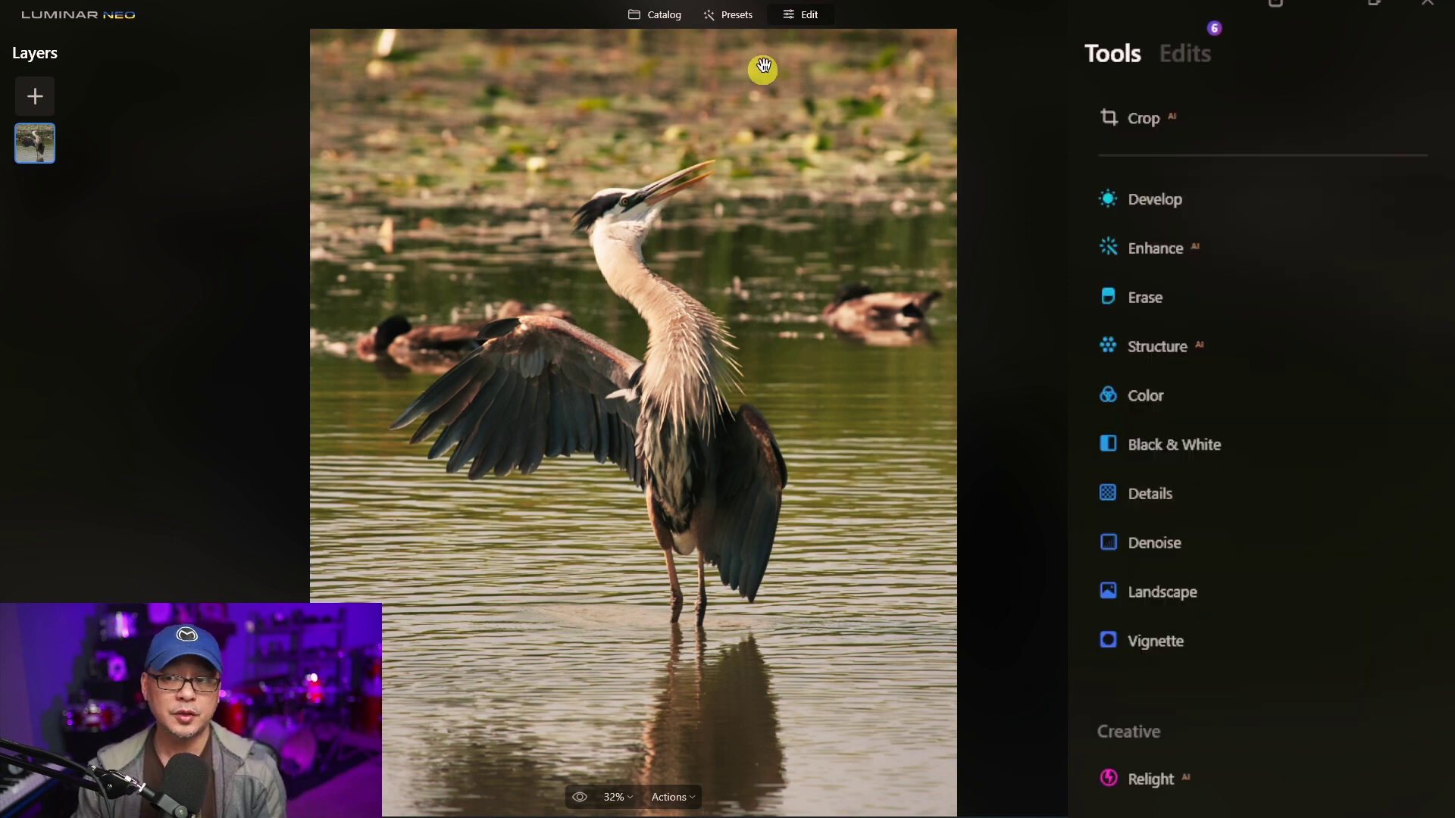
Step: Add the Soft Fur preset to the favorites and open the Favorites collection
click(745, 15)
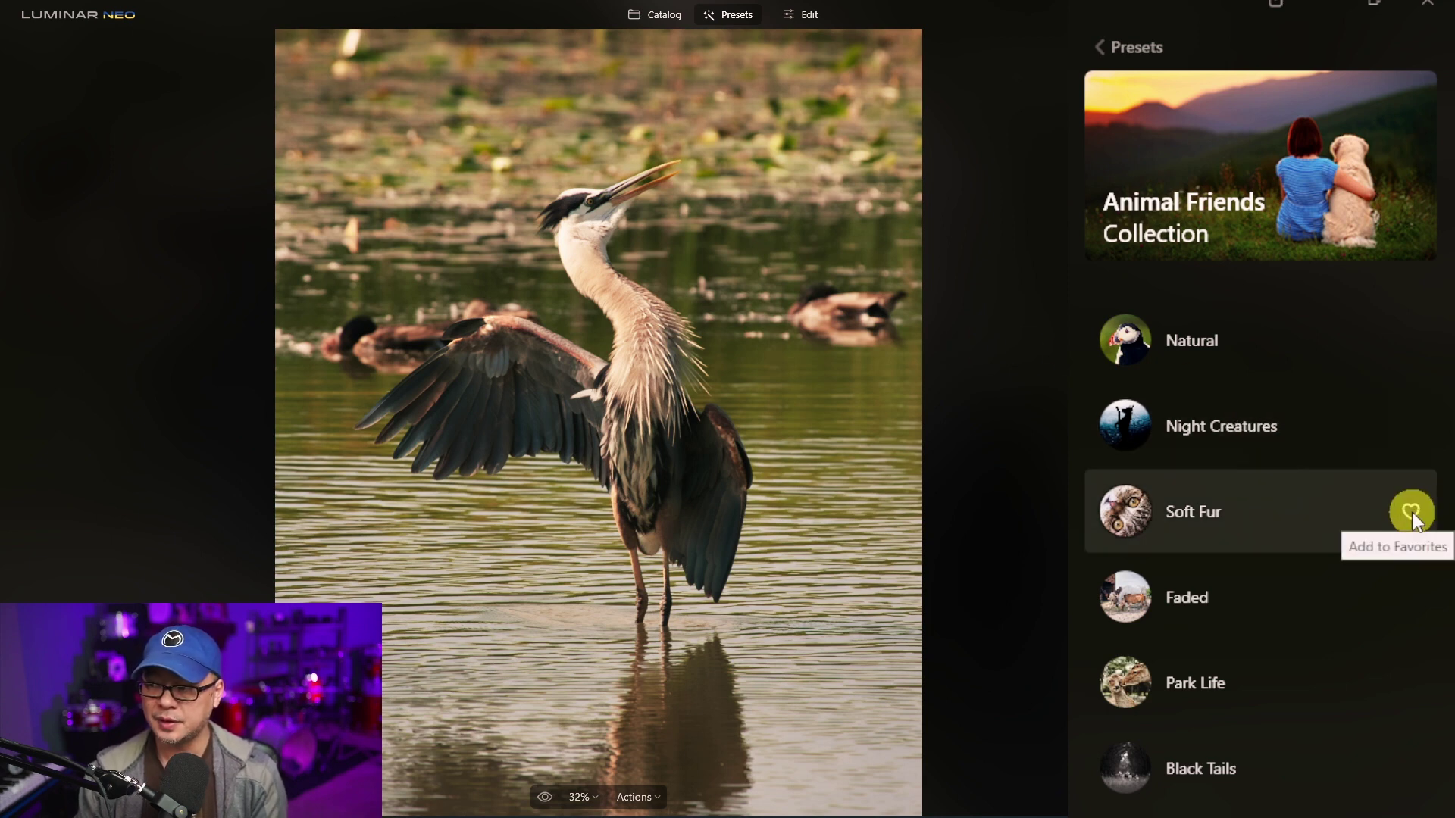
click(1133, 47)
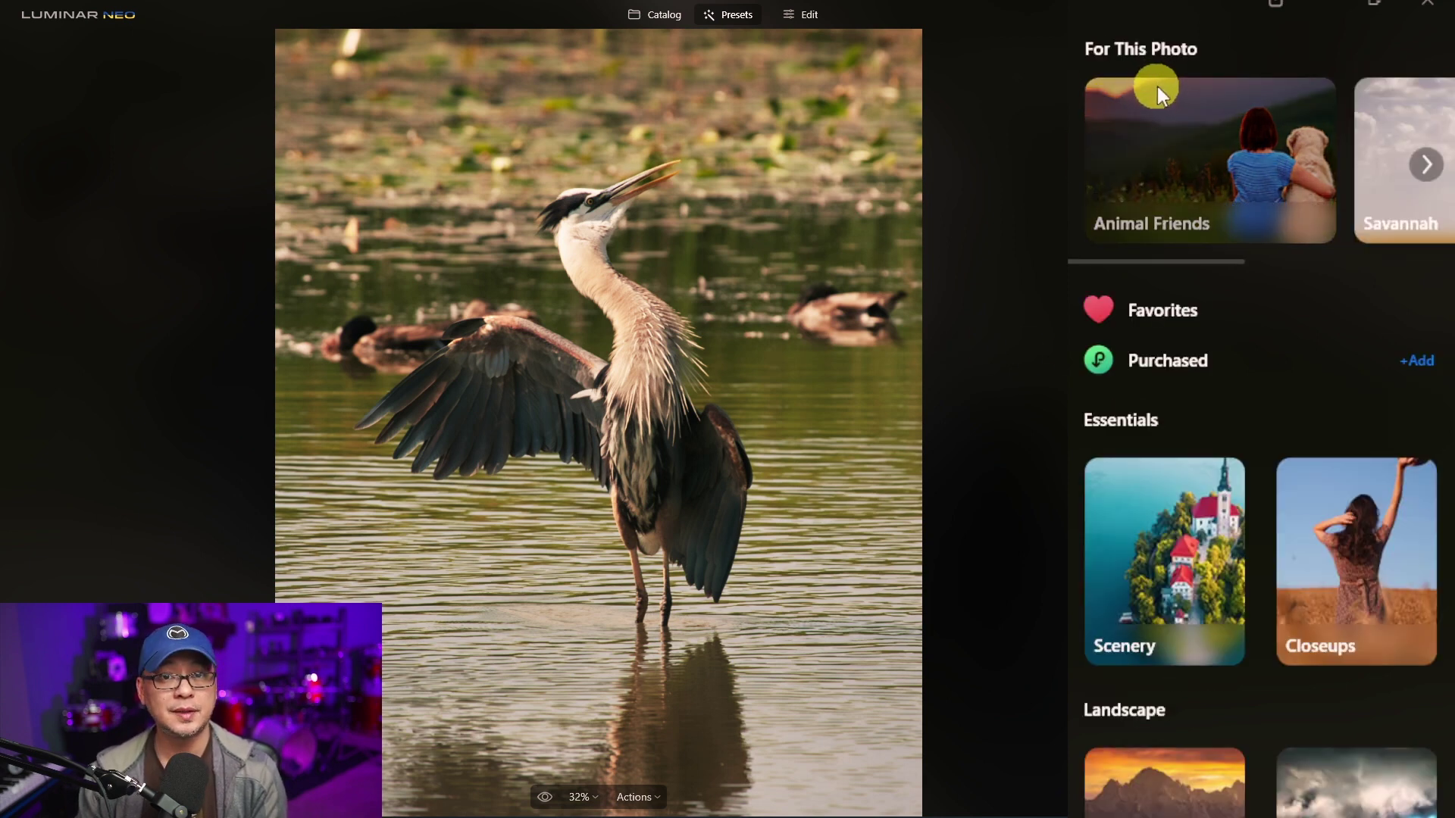
click(1225, 306)
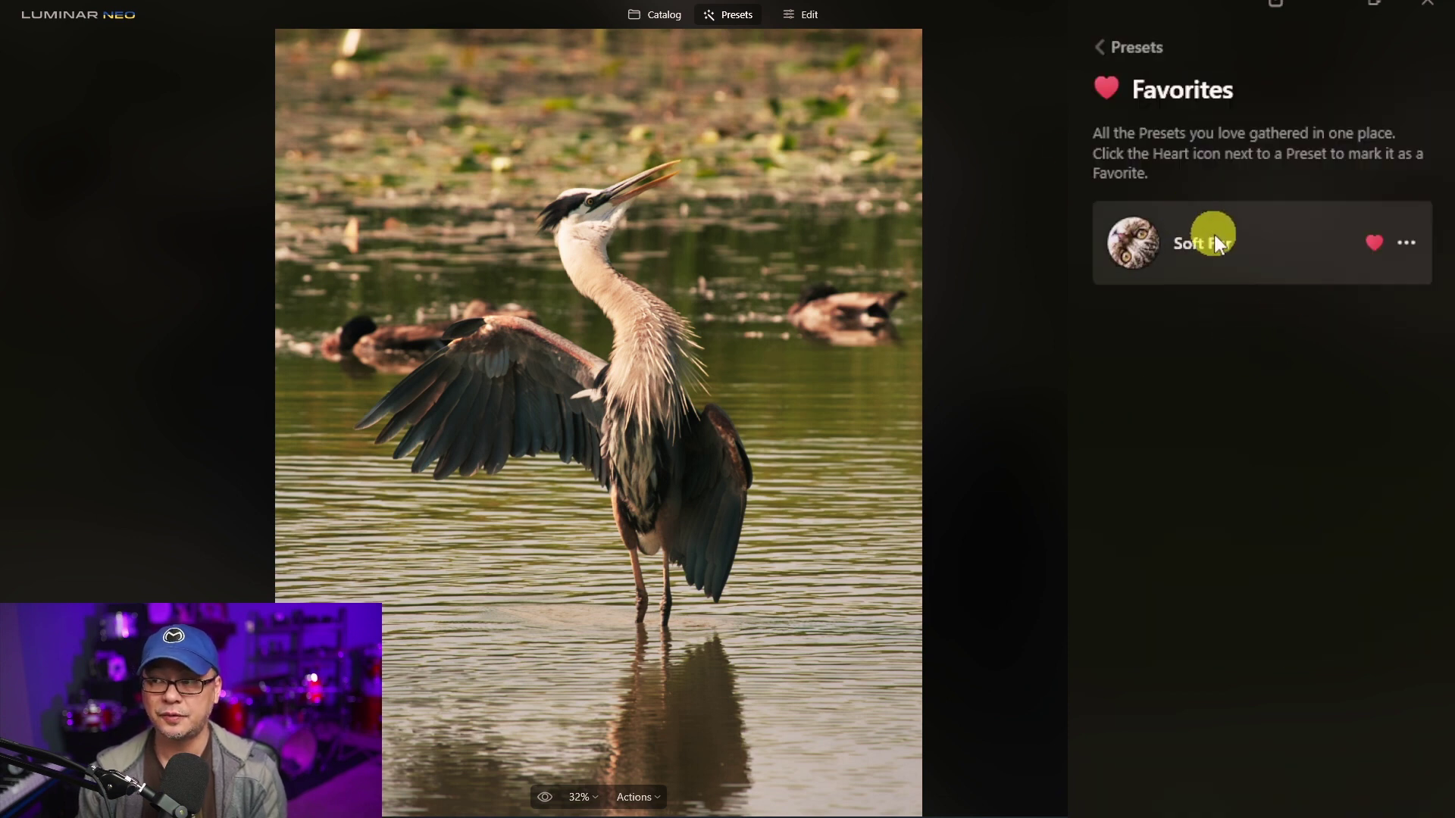
Step: Apply the Soft Fur preset from Favorites to the heron photo and use the preset's Edit option
click(1285, 254)
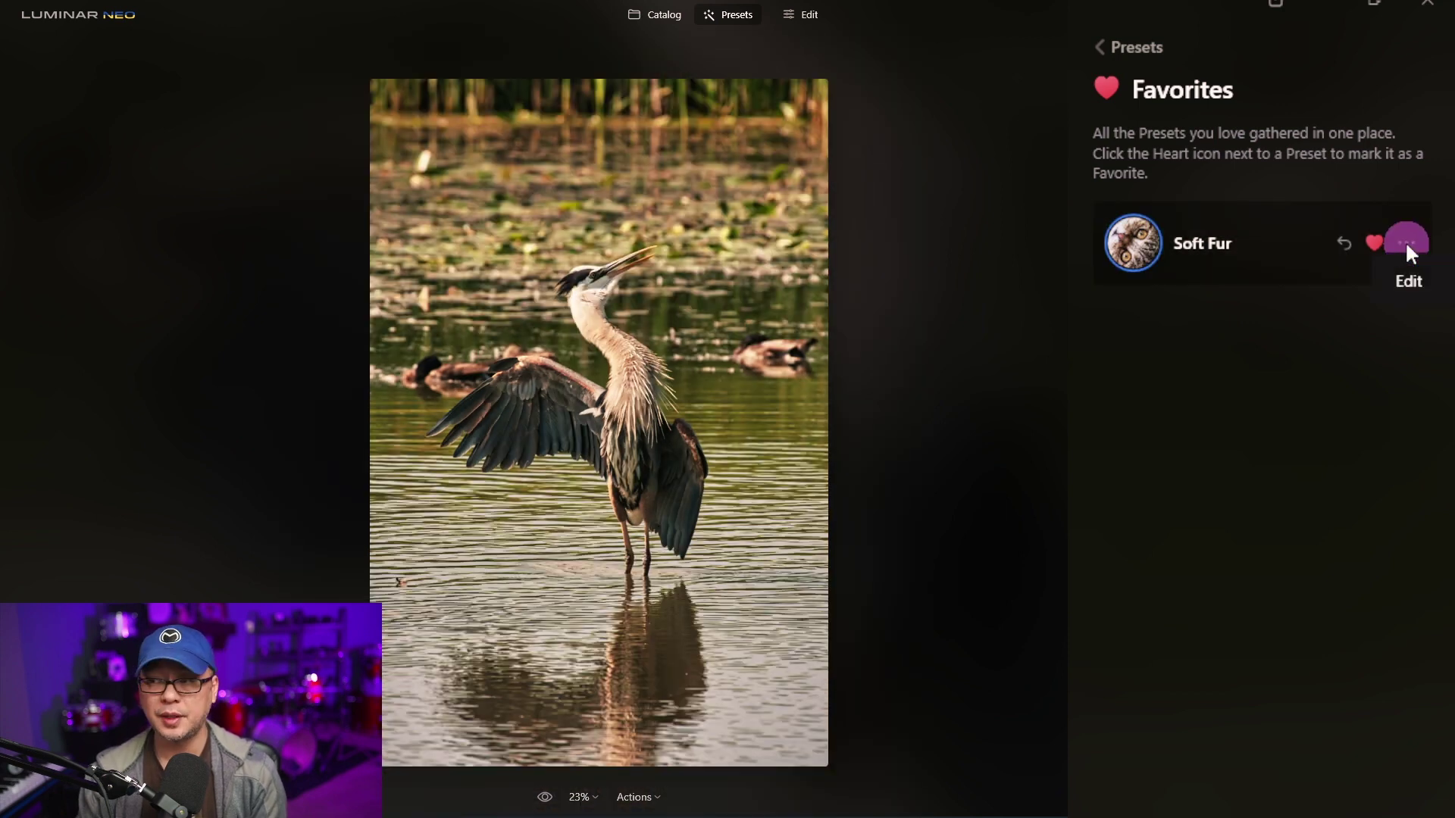
click(1404, 278)
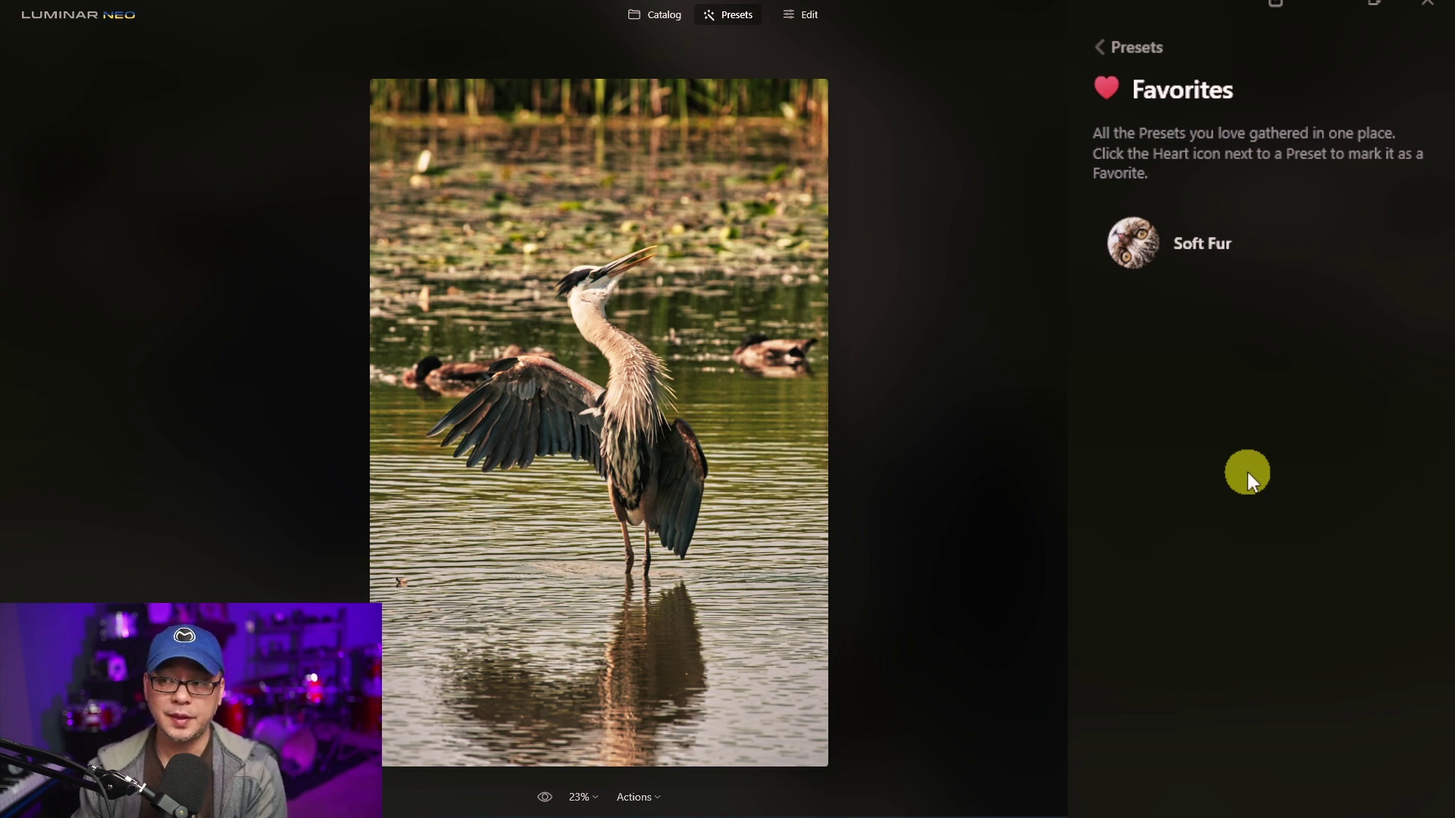
click(1412, 241)
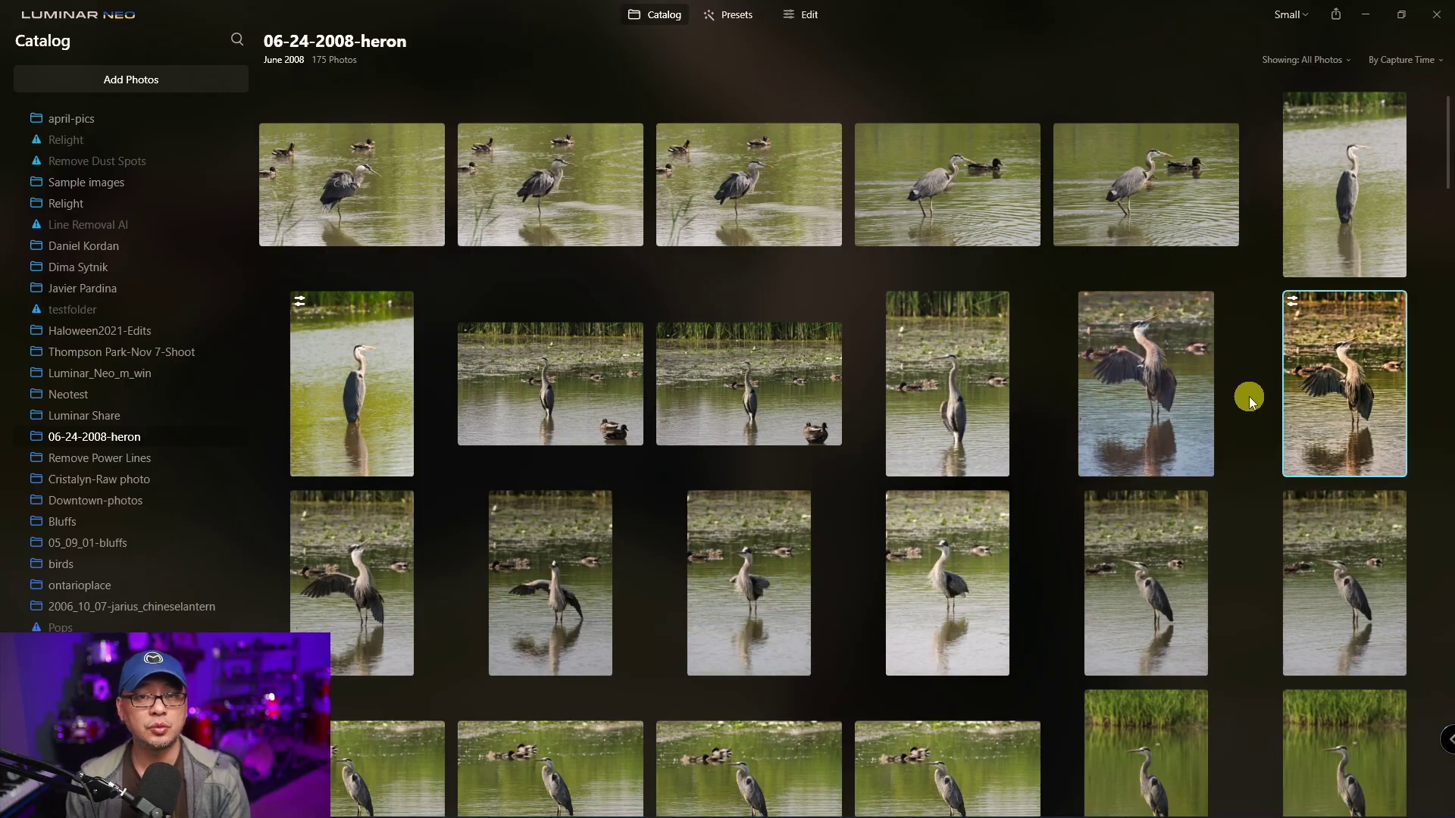
Step: Revert the edited heron photo with spread wings to its original in the catalog
mouse_move(1165, 418)
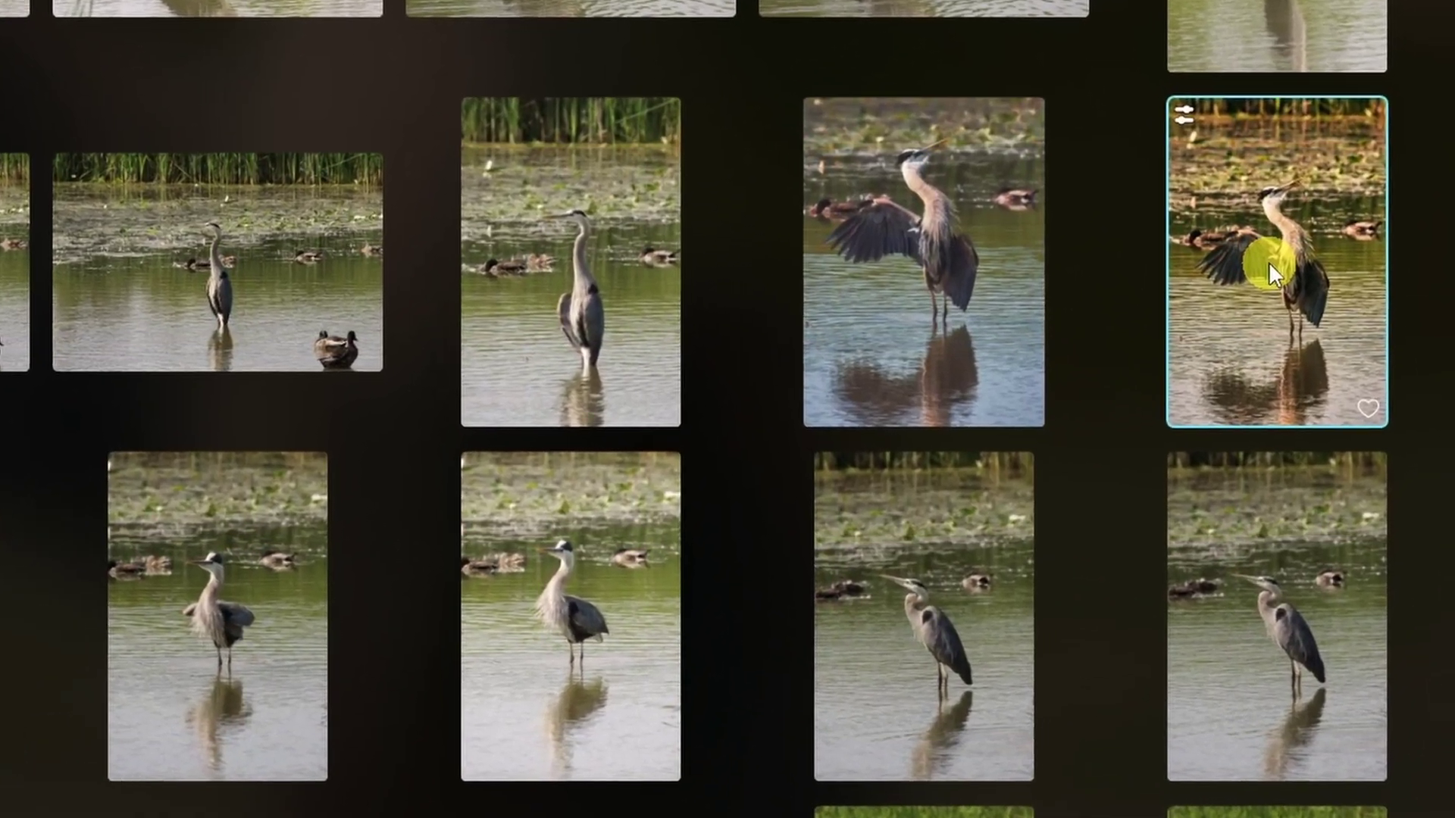
right_click(1325, 358)
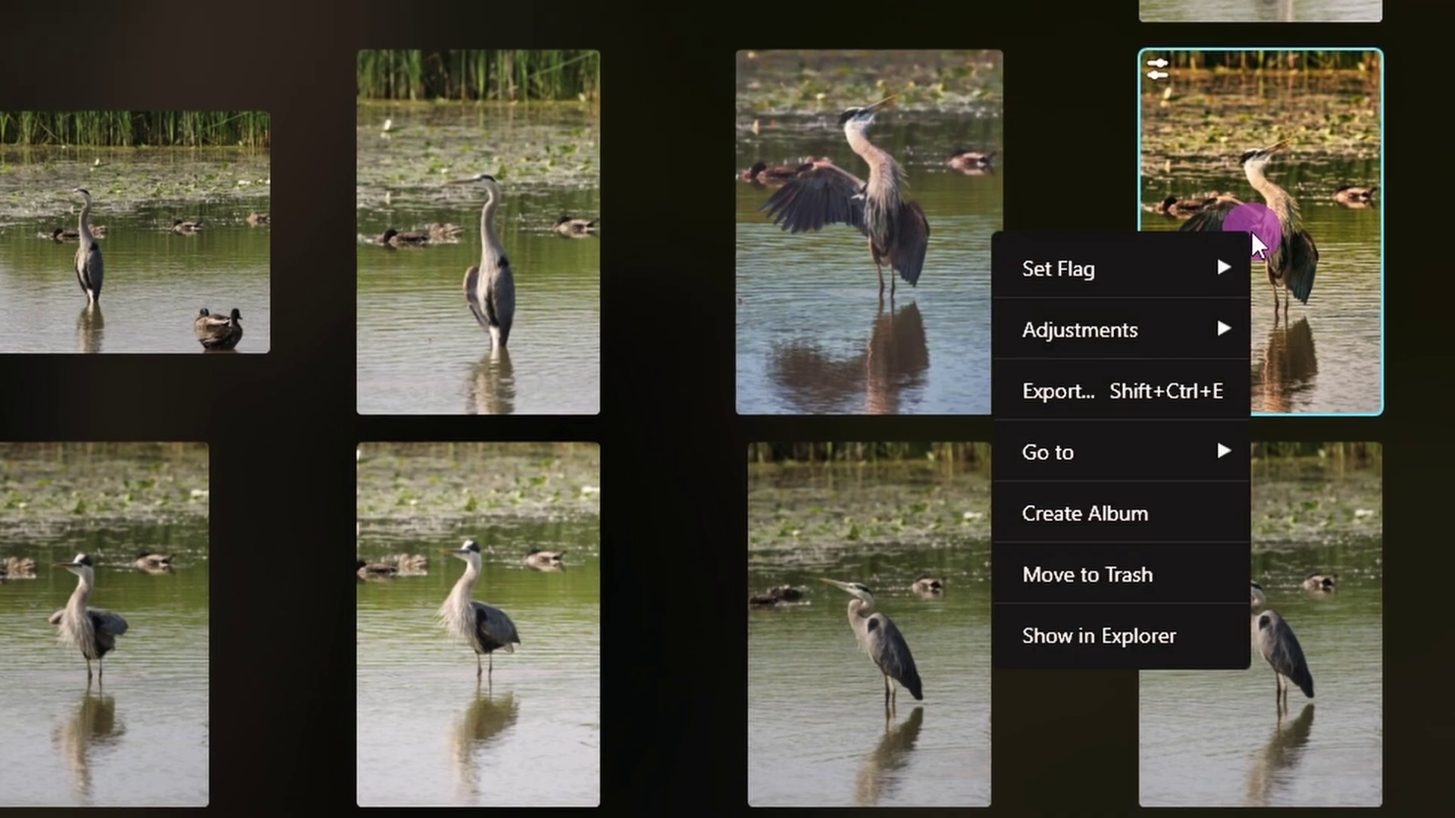
mouse_move(1196, 324)
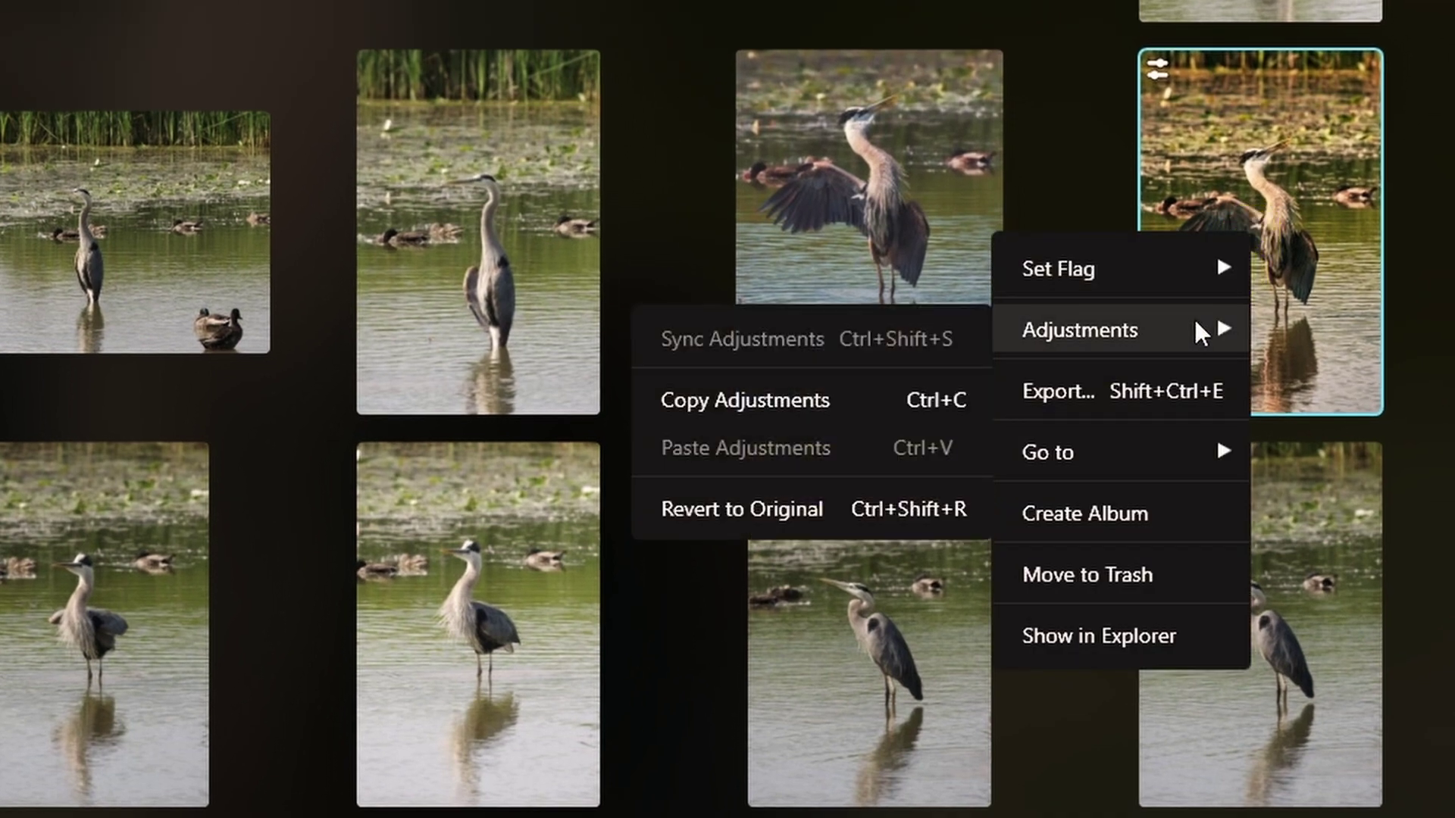
click(874, 513)
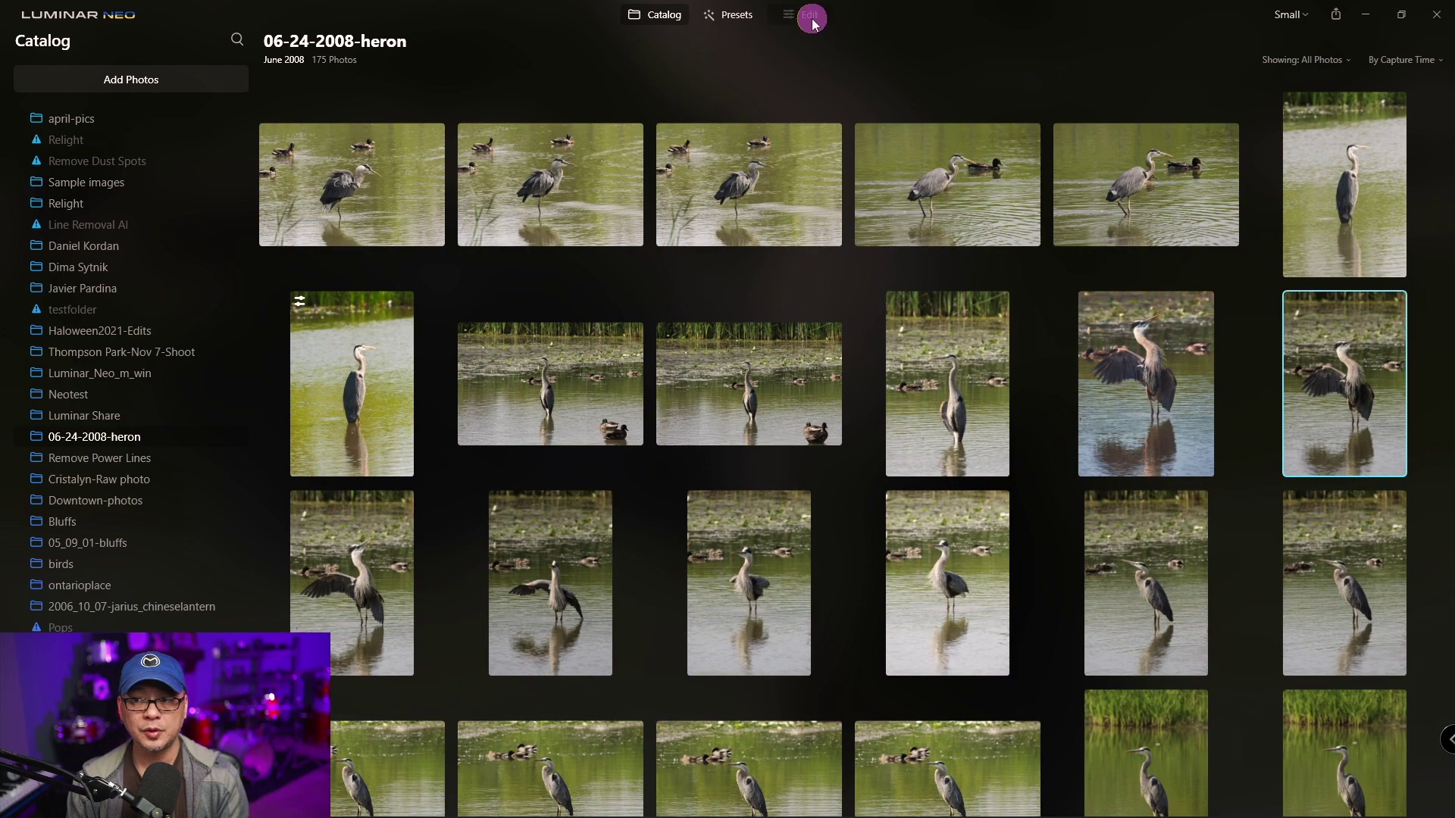
Step: Open the heron photo for editing and review the camera profiles available in the Develop RAW tool
click(810, 17)
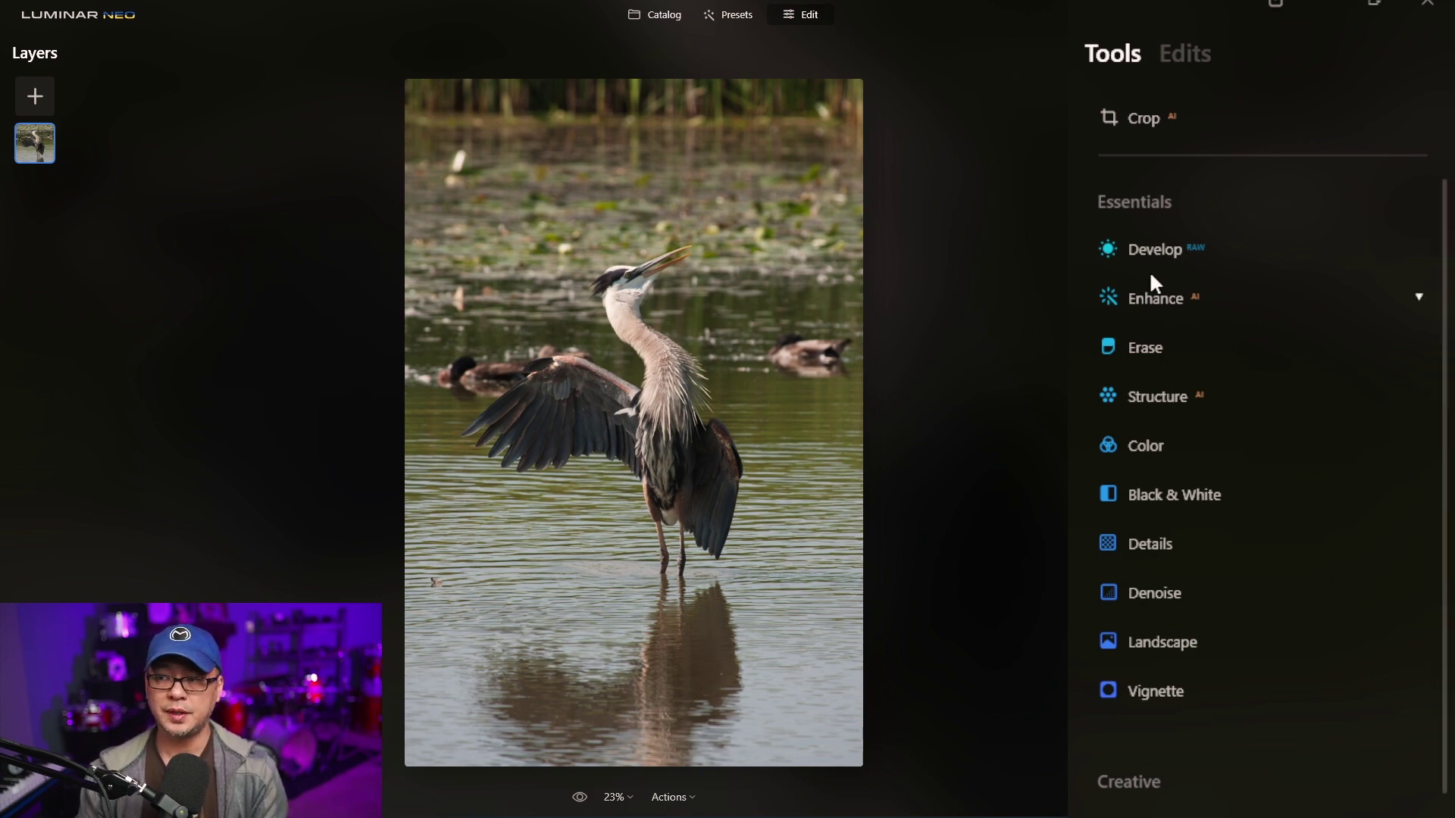
click(1161, 249)
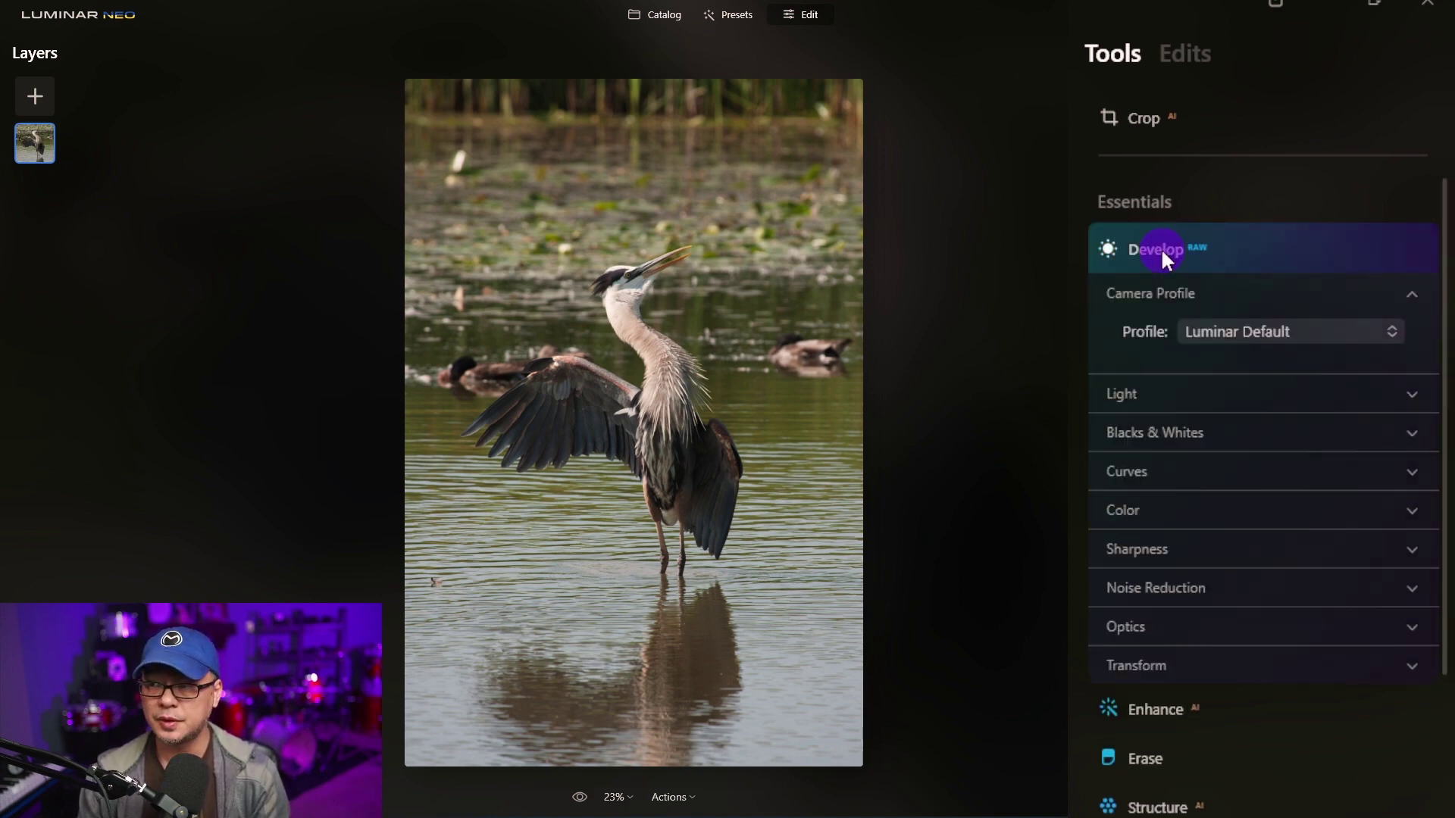
click(1286, 328)
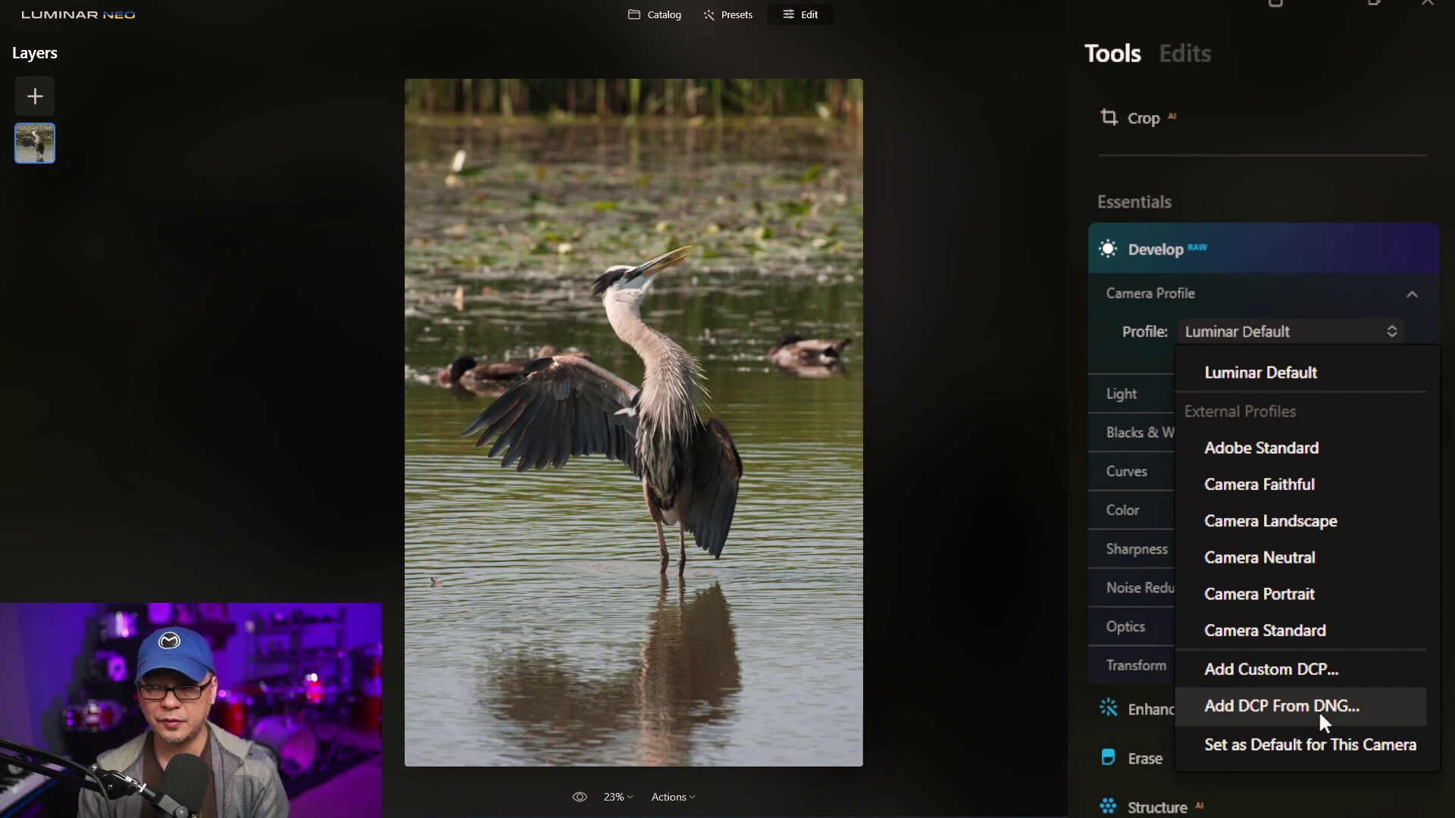
click(1302, 284)
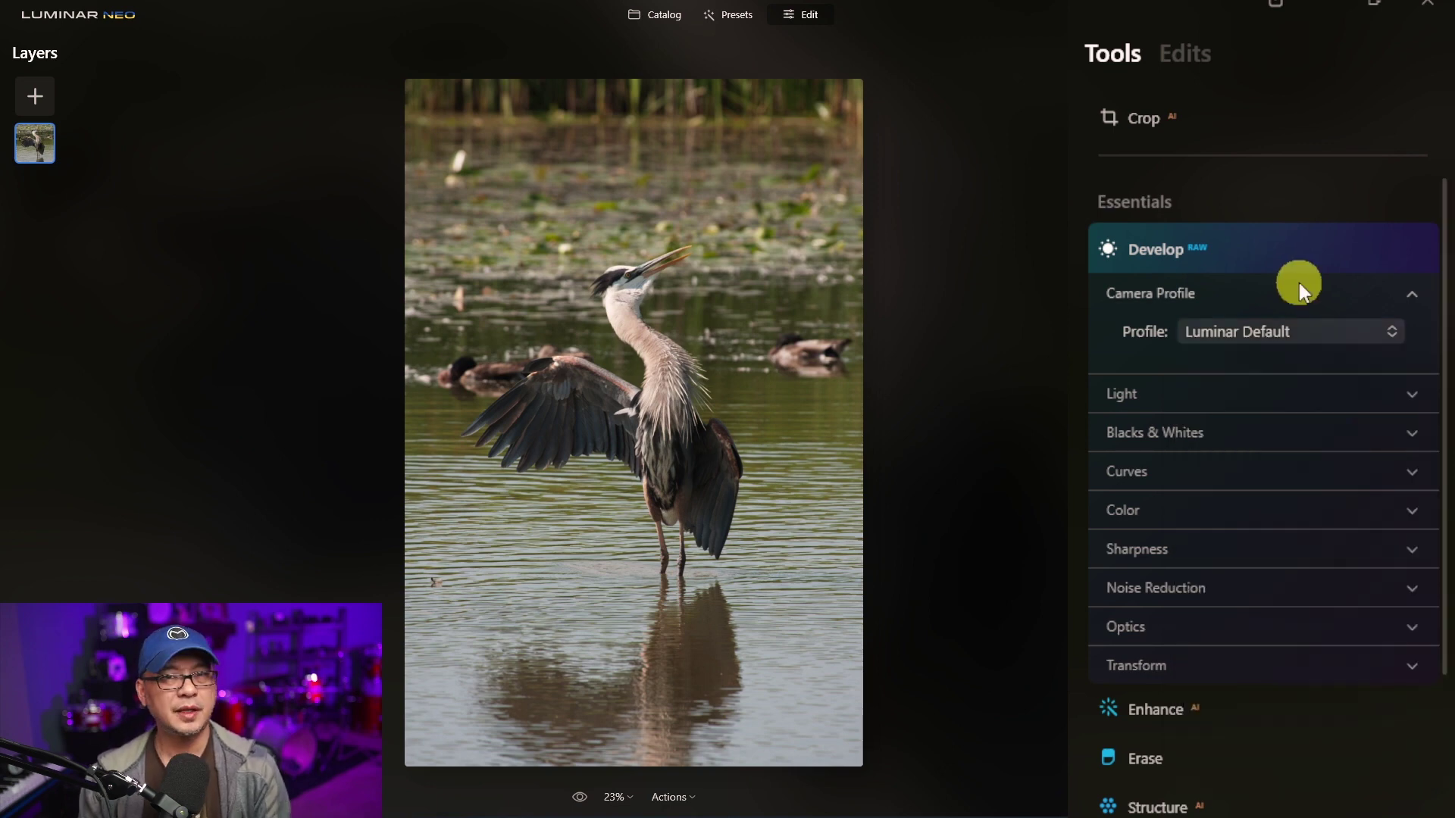
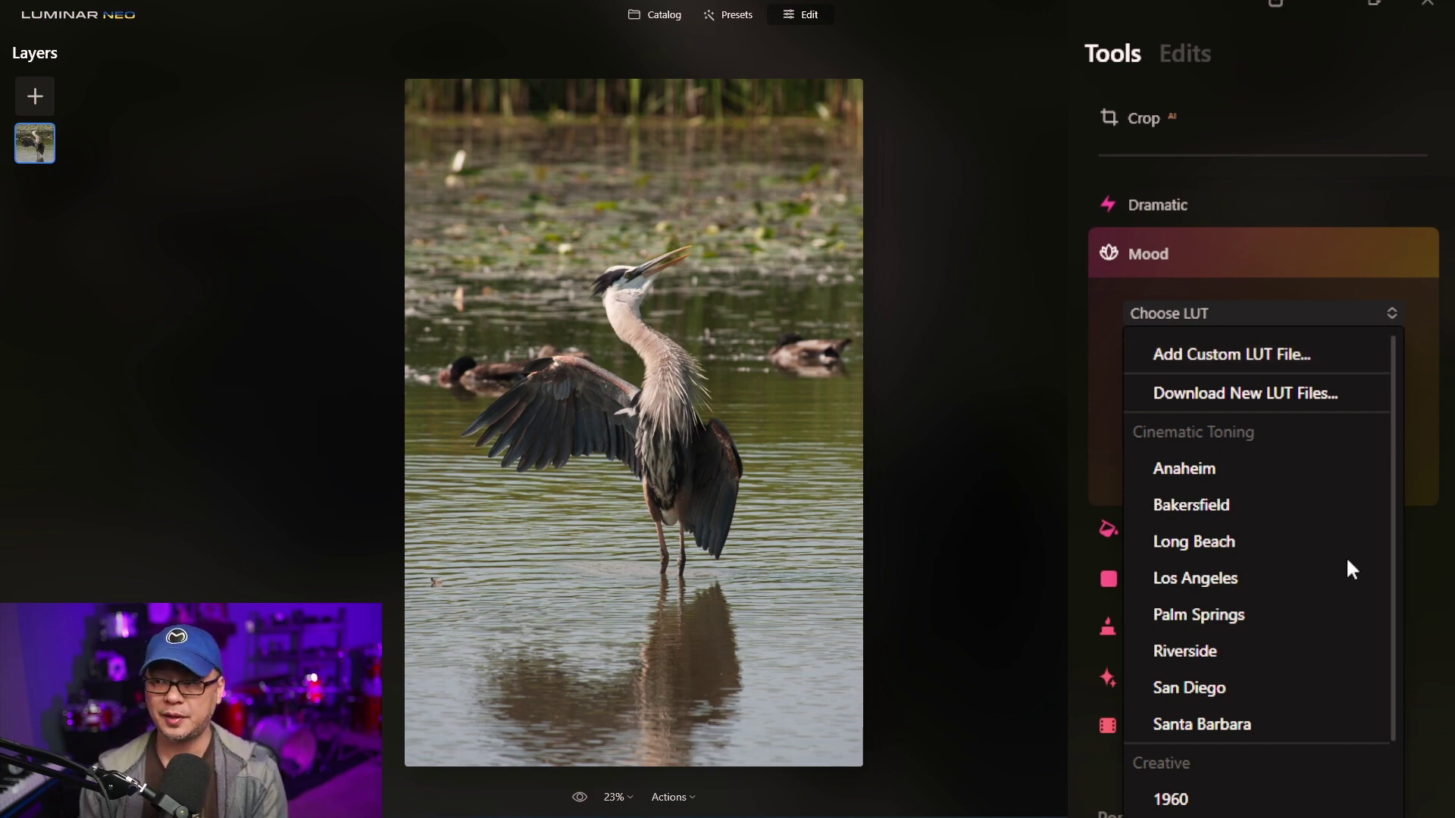
Step: Browse the Mood tool's LUT list and load Mariupol.cube as a custom LUT from the Land of Freedom LUTs folder
scroll(1353, 535, down, 9)
scroll(1353, 532, up, 9)
scroll(1350, 532, up, 1)
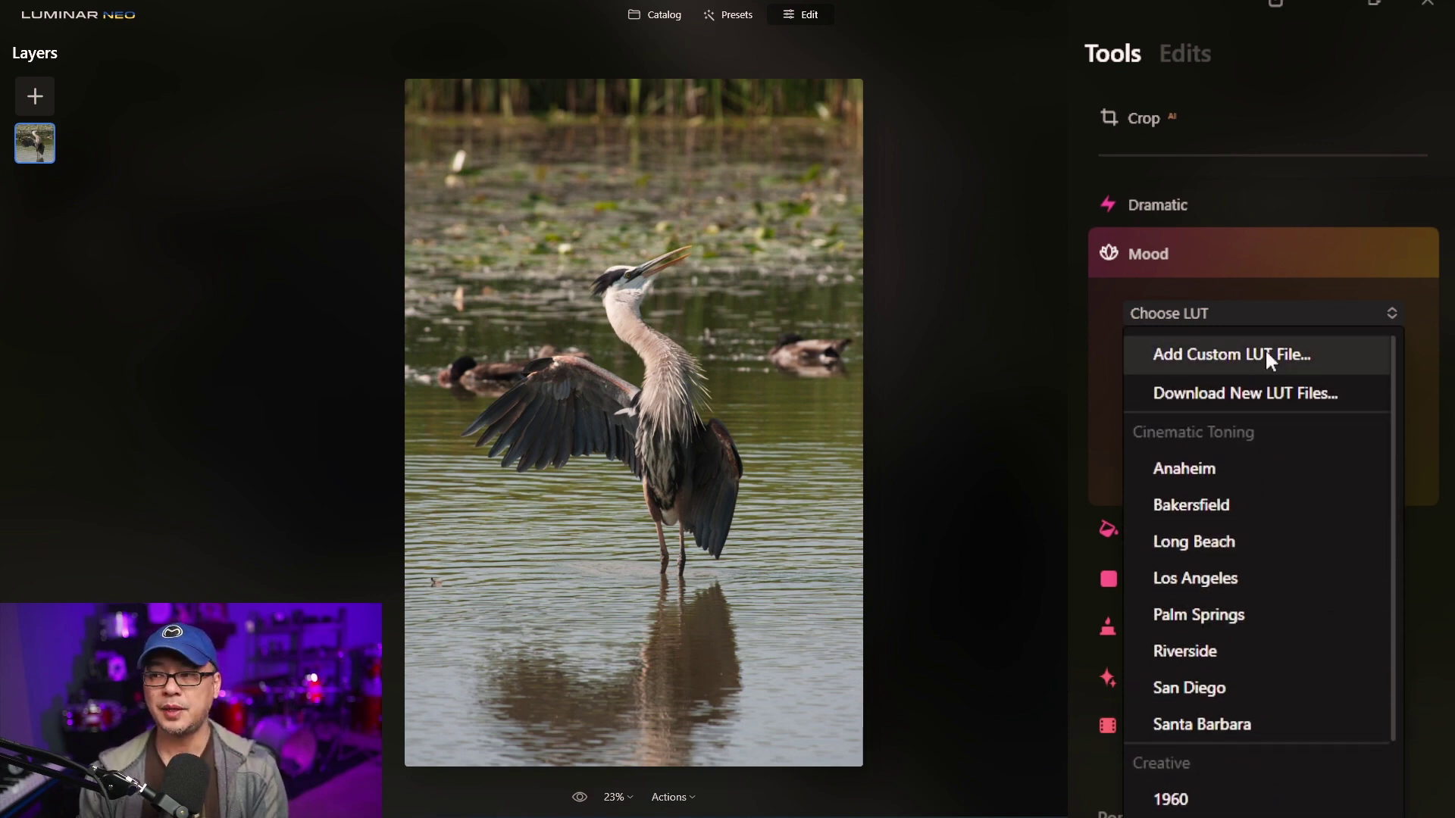
click(1271, 360)
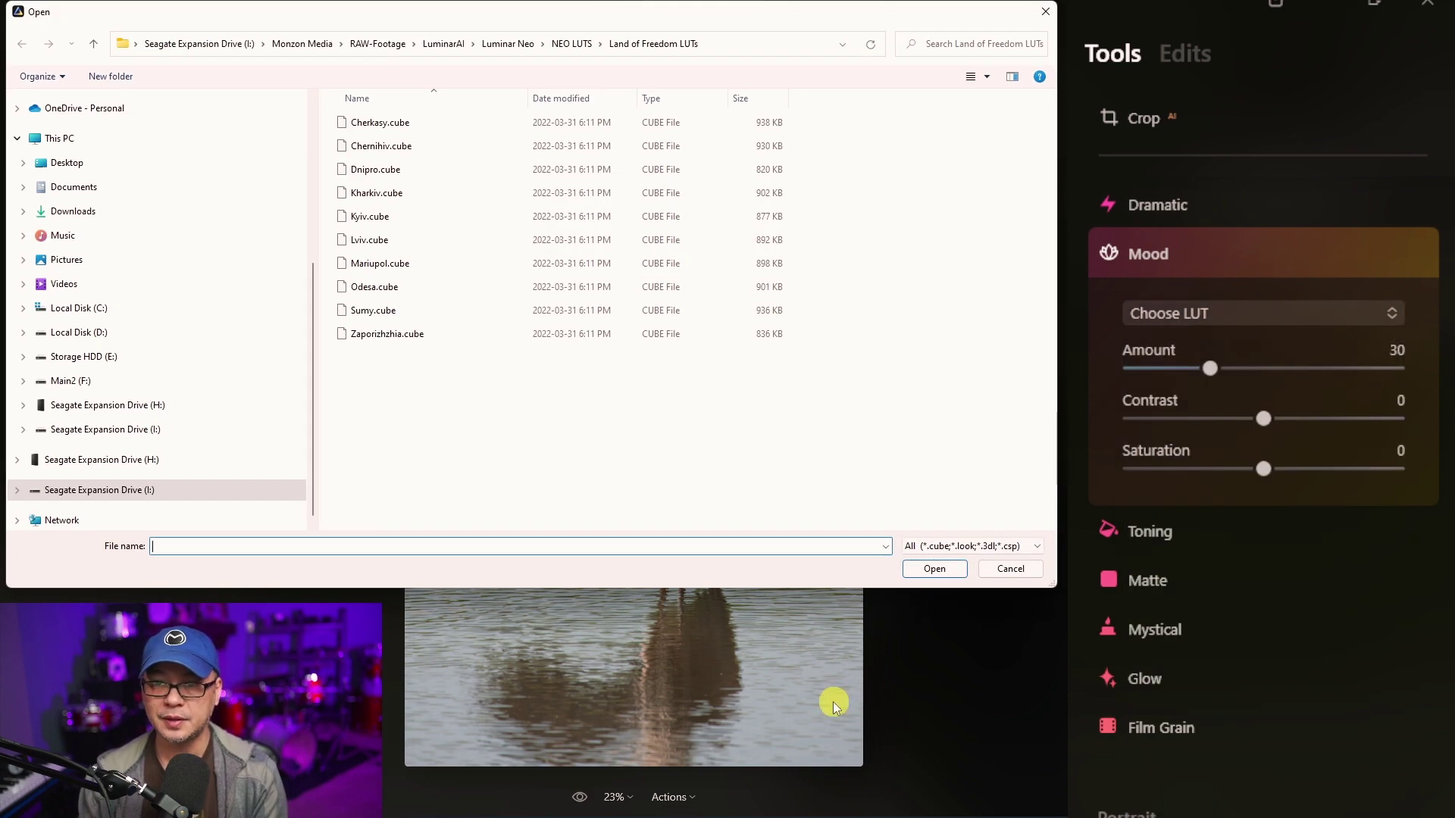
click(435, 264)
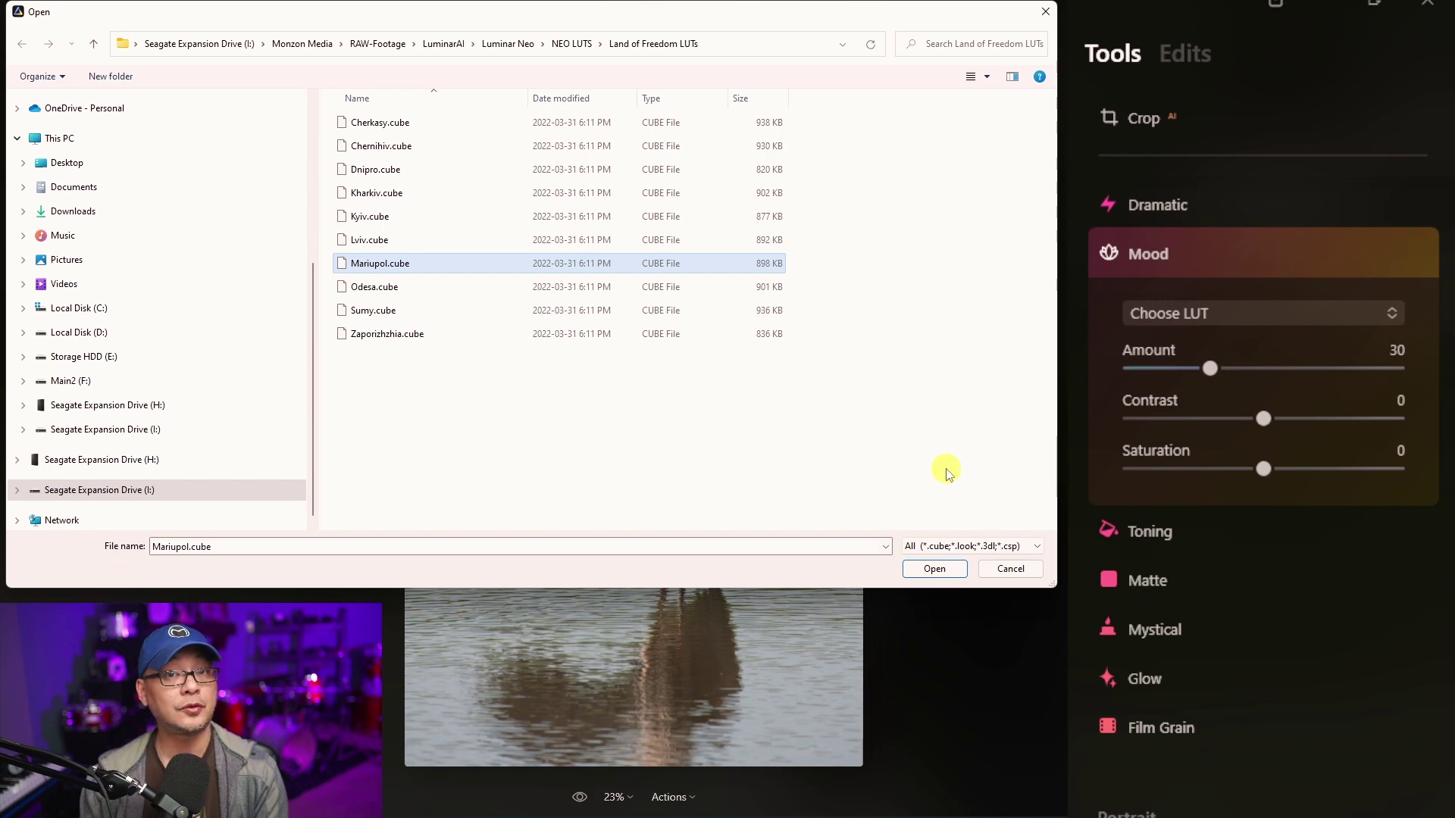
click(934, 569)
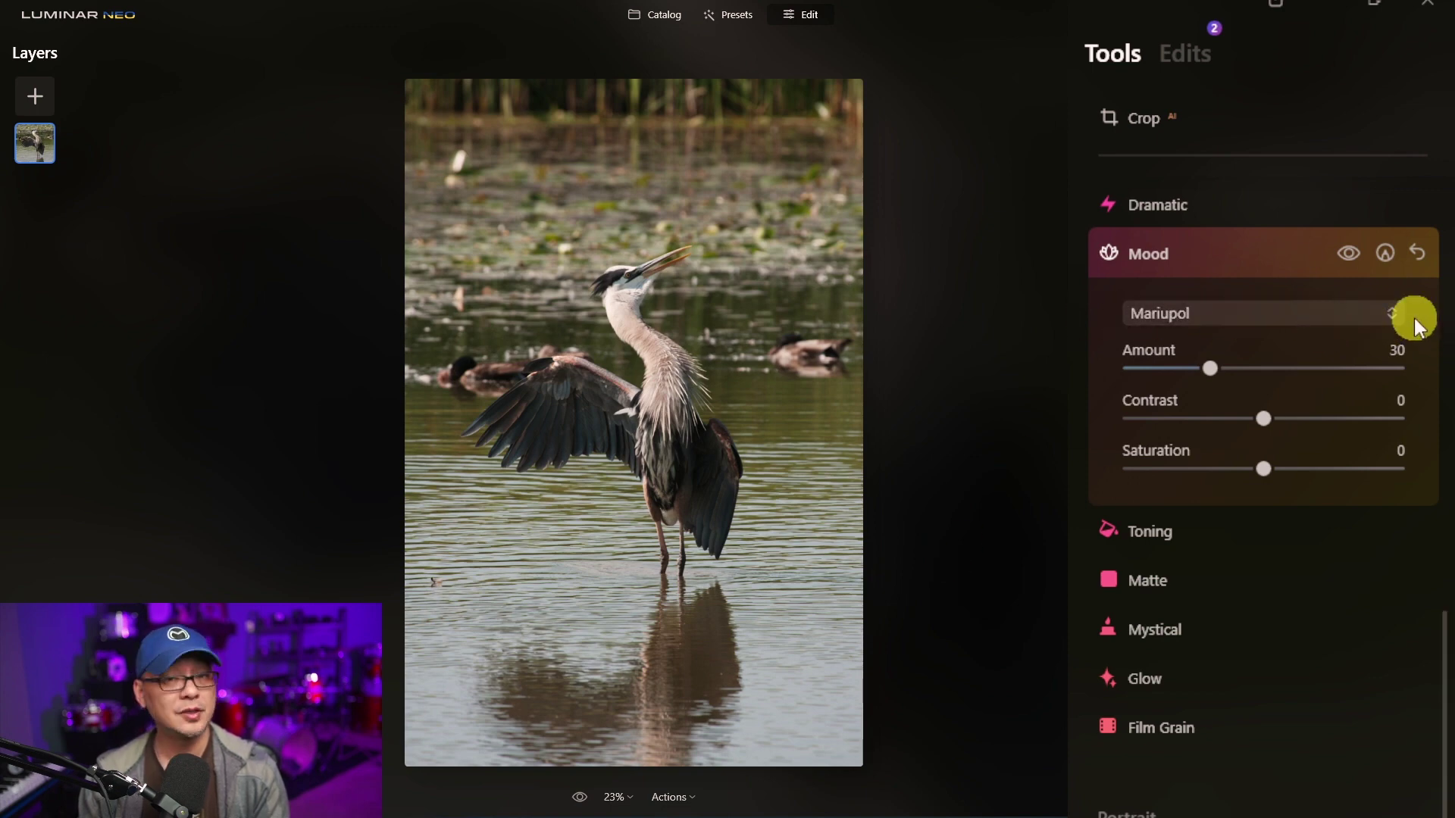
Step: Load Odesa.cube and Dnipro.cube from the Land of Freedom LUTs folder as further custom LUTs in the Mood tool
click(1353, 314)
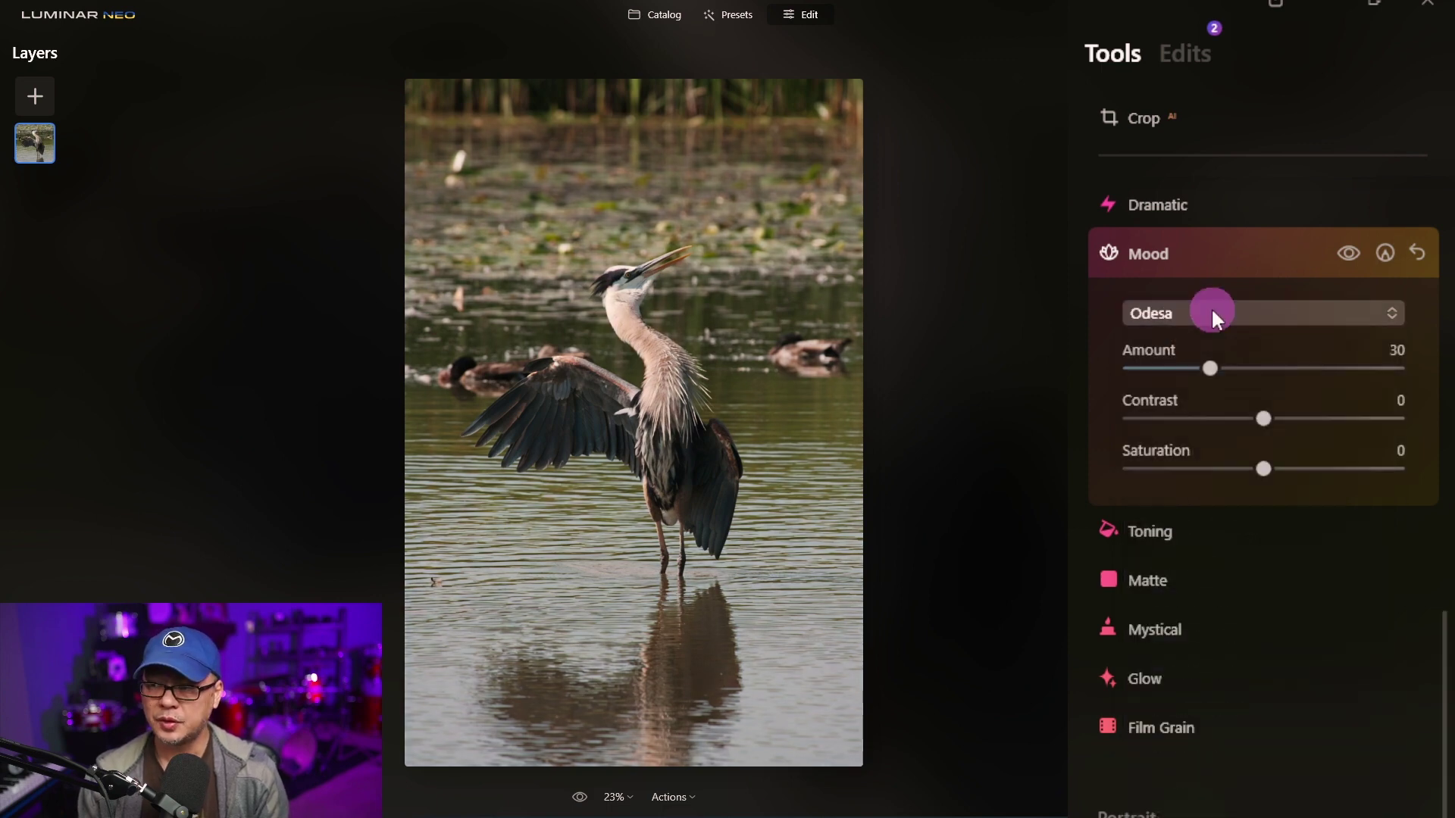
click(1211, 313)
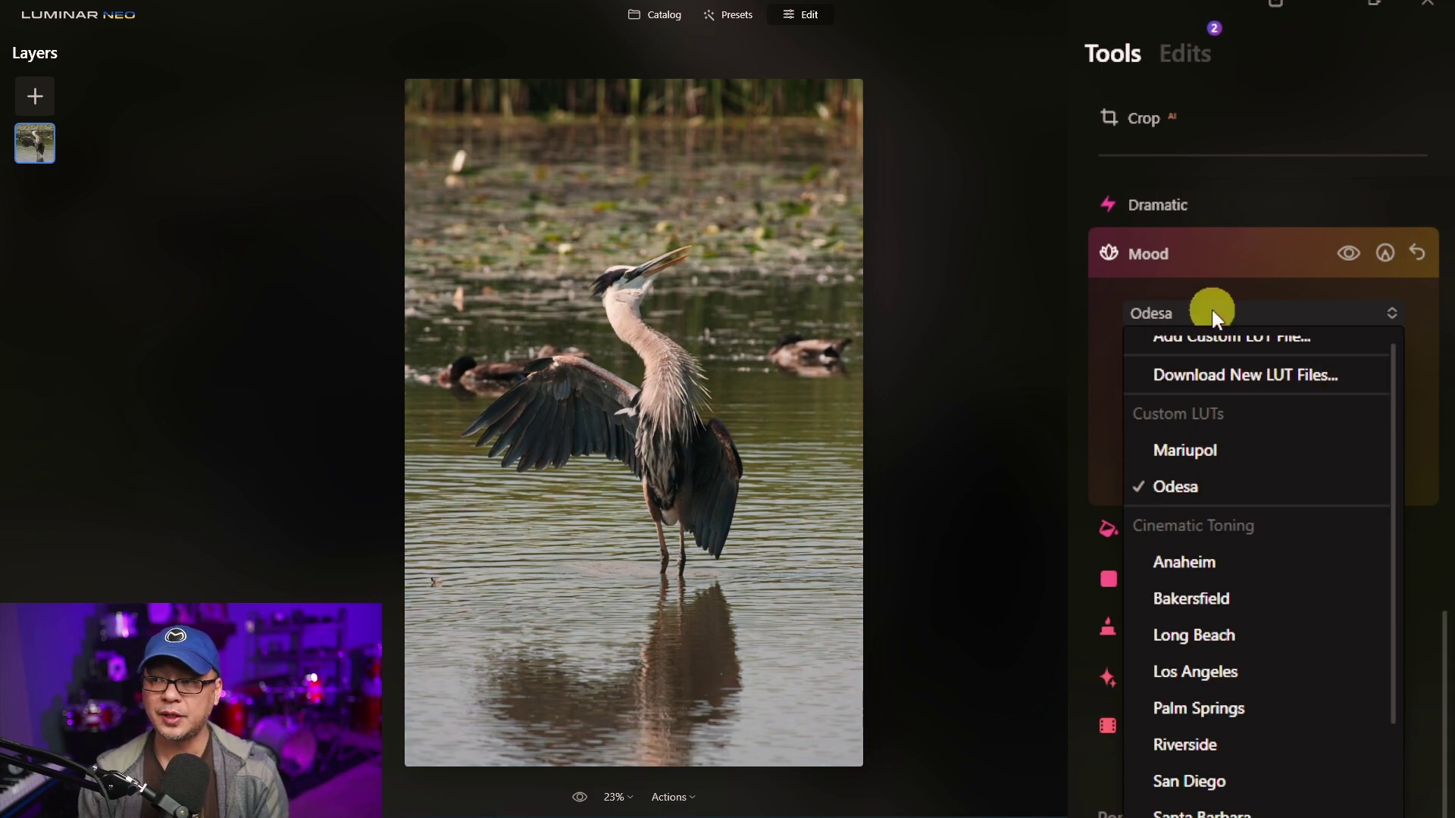
click(1262, 353)
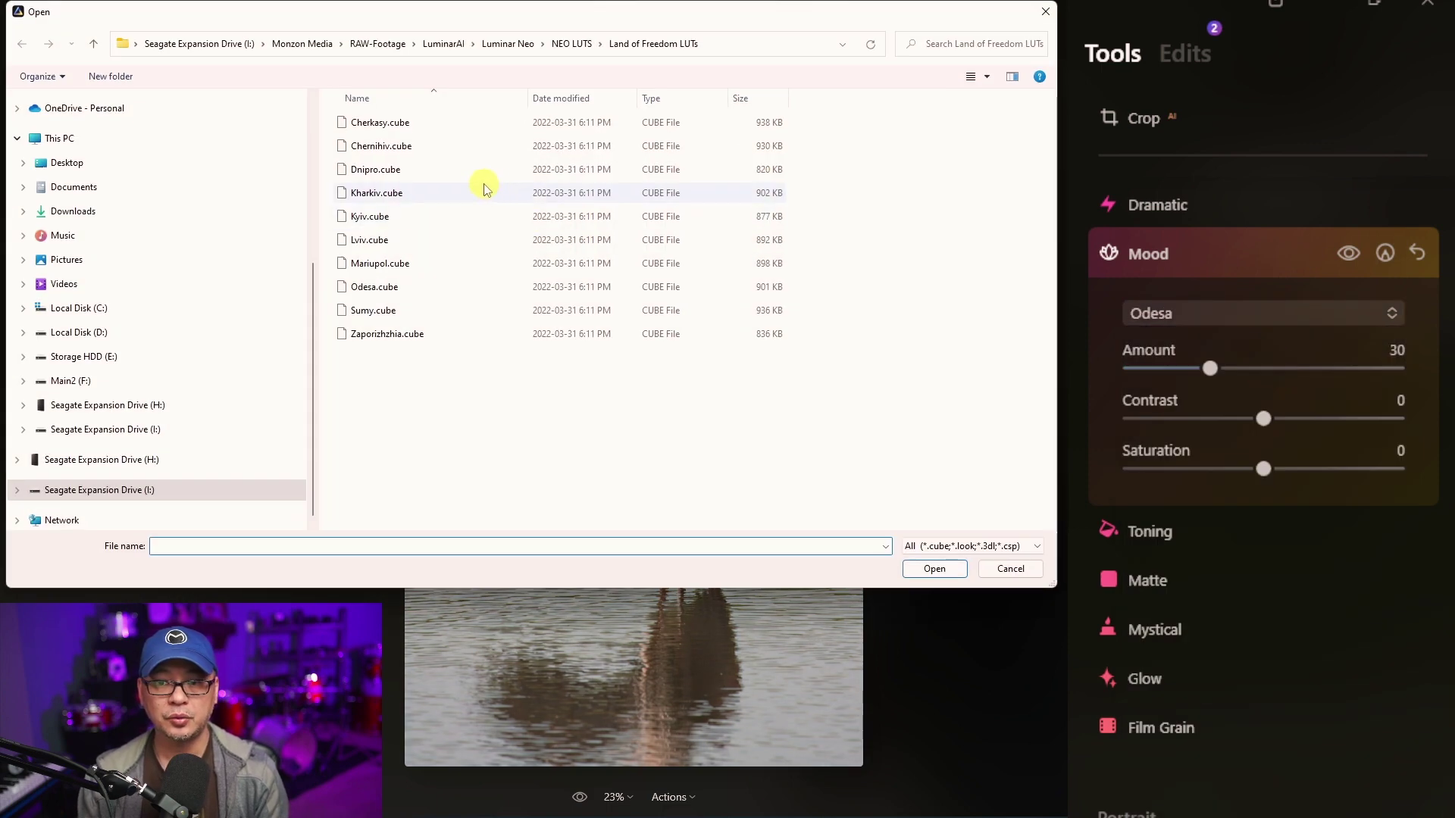
click(464, 171)
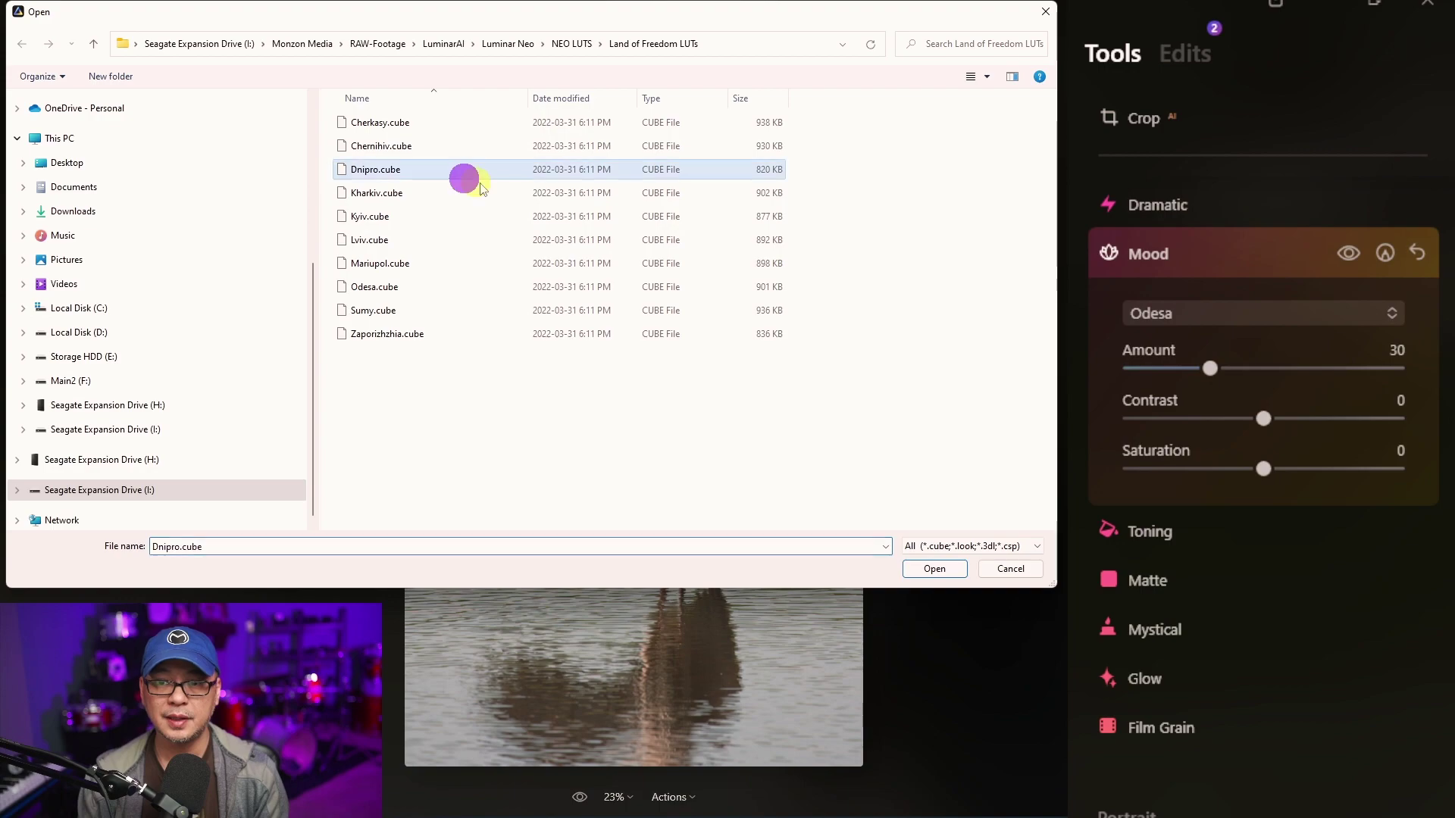
click(944, 575)
Step: Switch the Mood tool's custom LUT to Mariupol and then to Odesa to compare the looks
click(1324, 306)
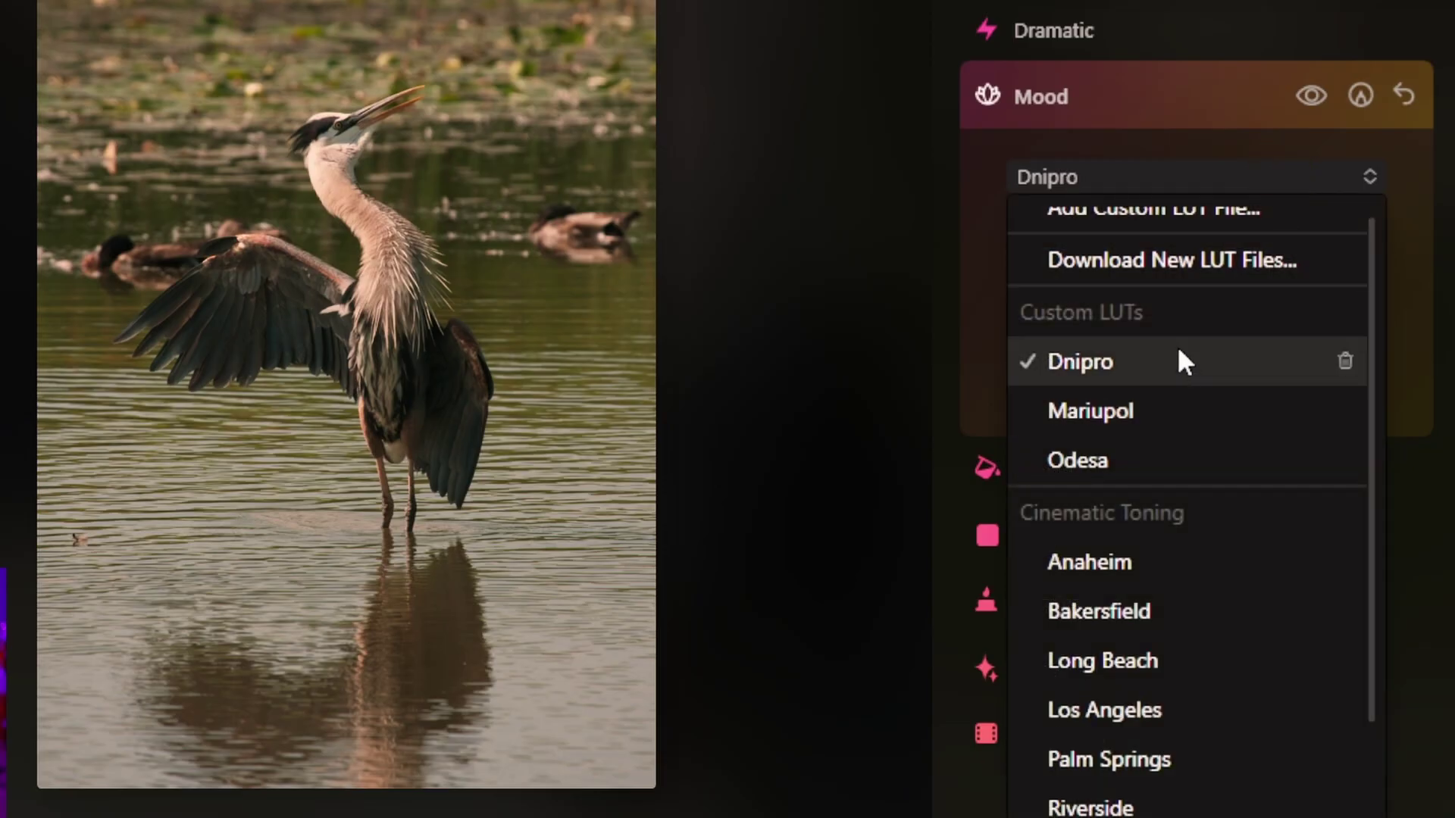
click(1122, 423)
click(1162, 184)
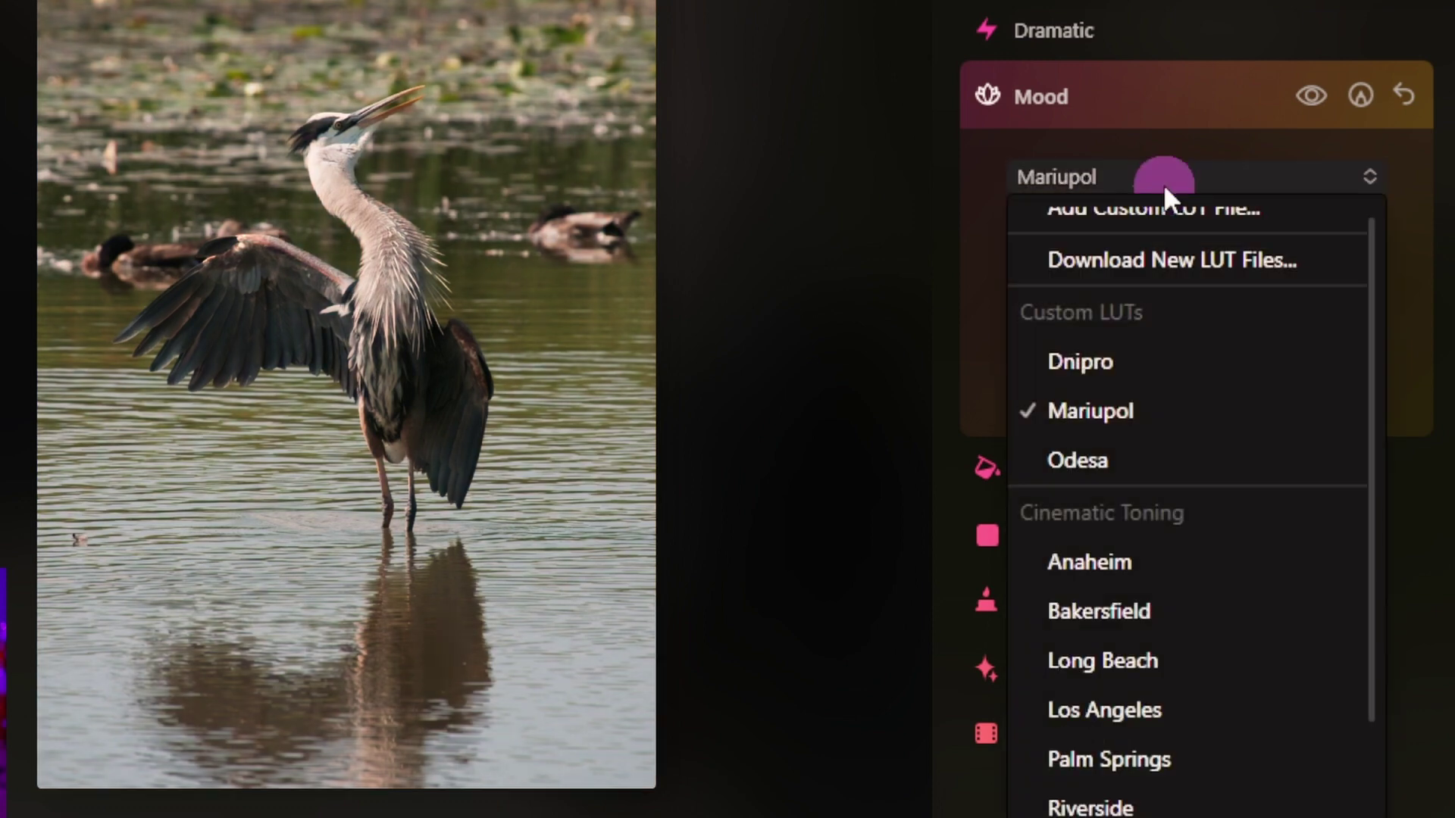
click(1158, 476)
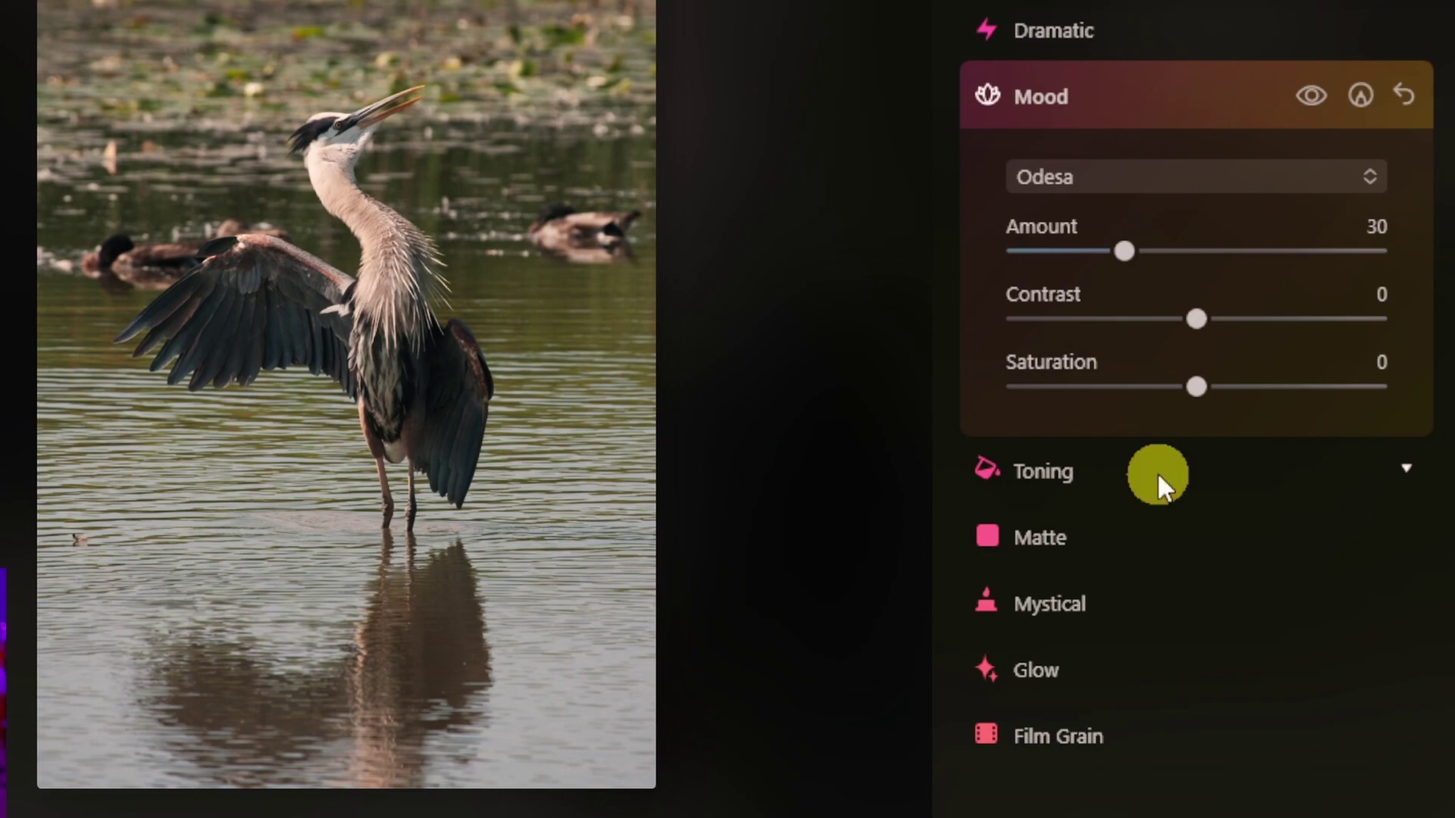
Step: Delete the Dnipro LUT from the Mood tool's custom LUTs
click(1210, 189)
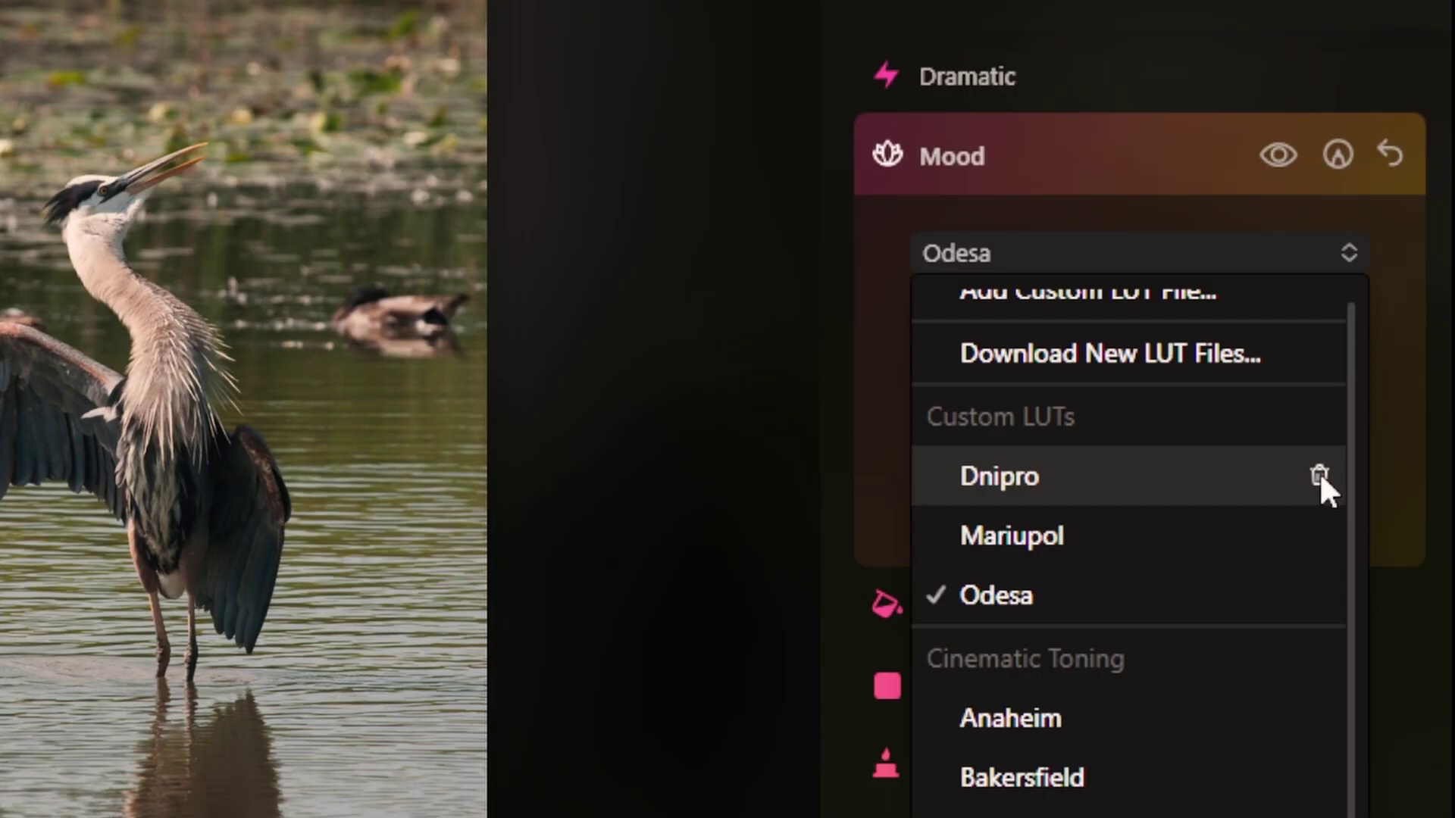
click(1373, 450)
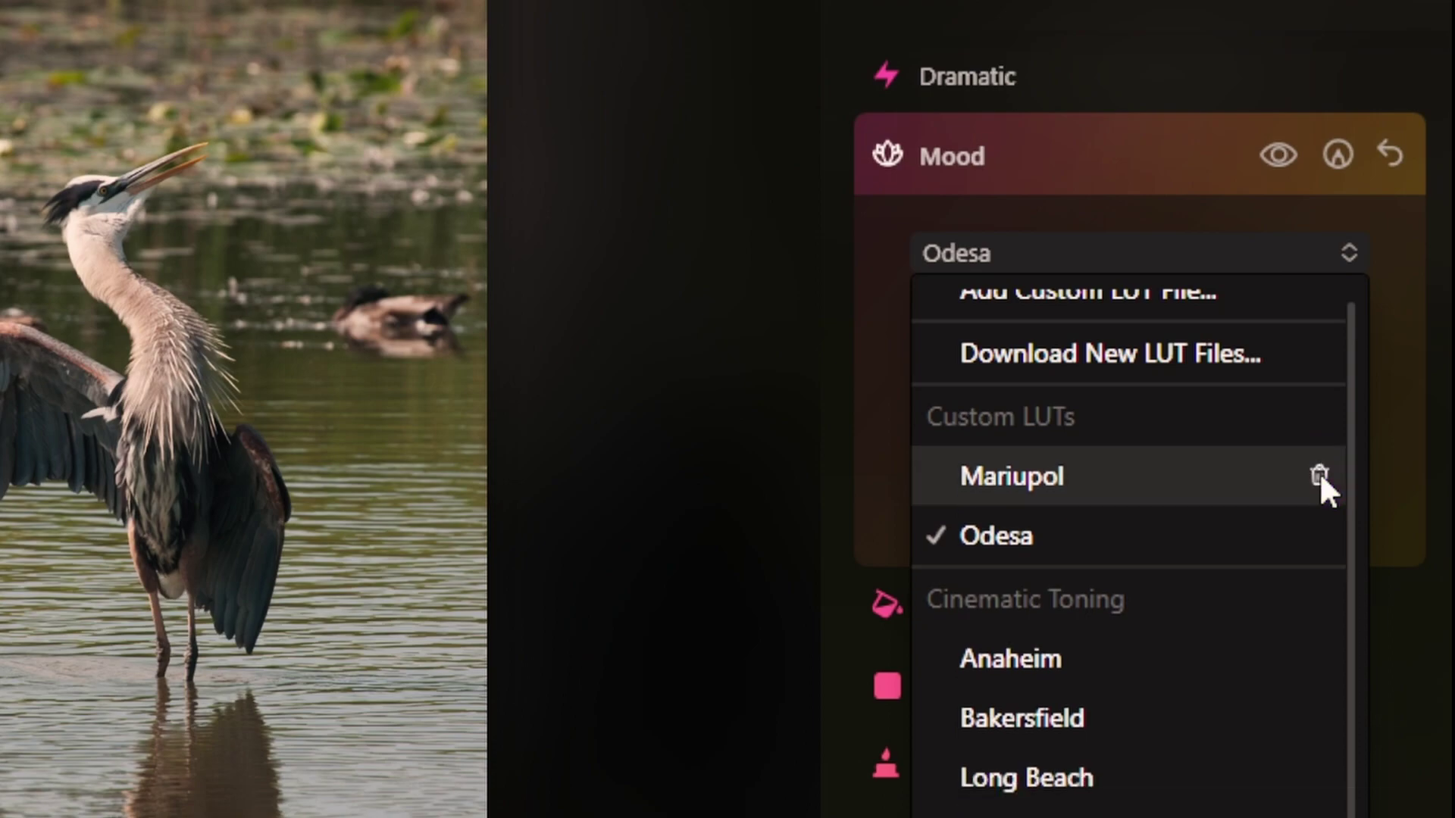